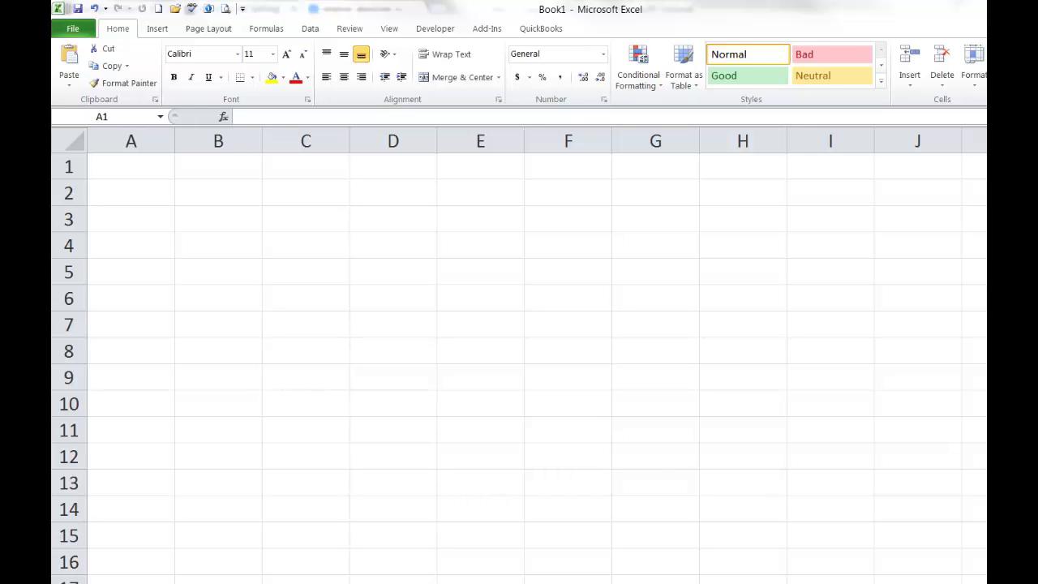
- Enter the label "Sales Tax Rate" in cell A1 and widen column A to fit it
click(146, 176)
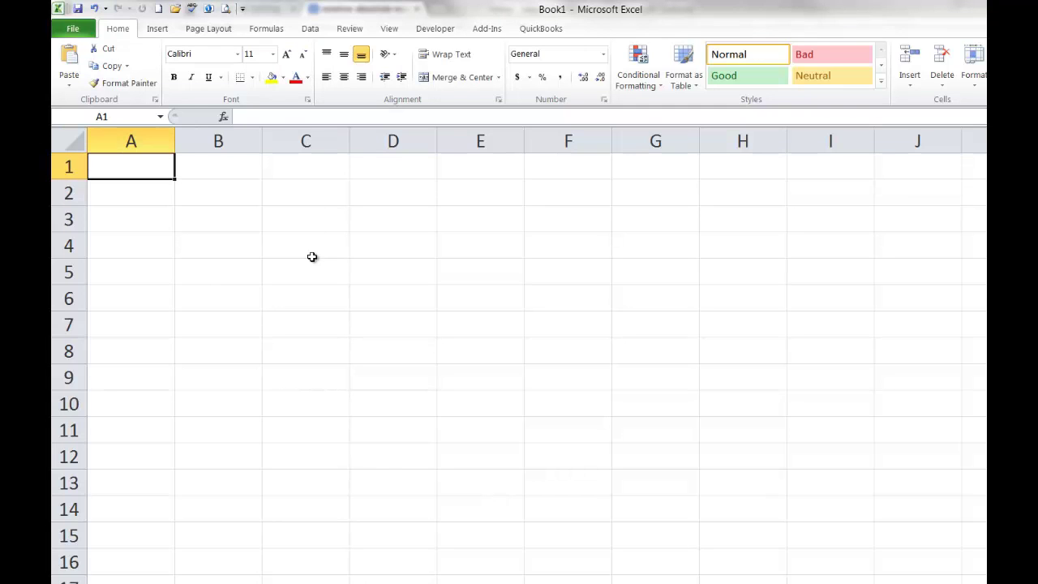
text(Sales Tax Rate)
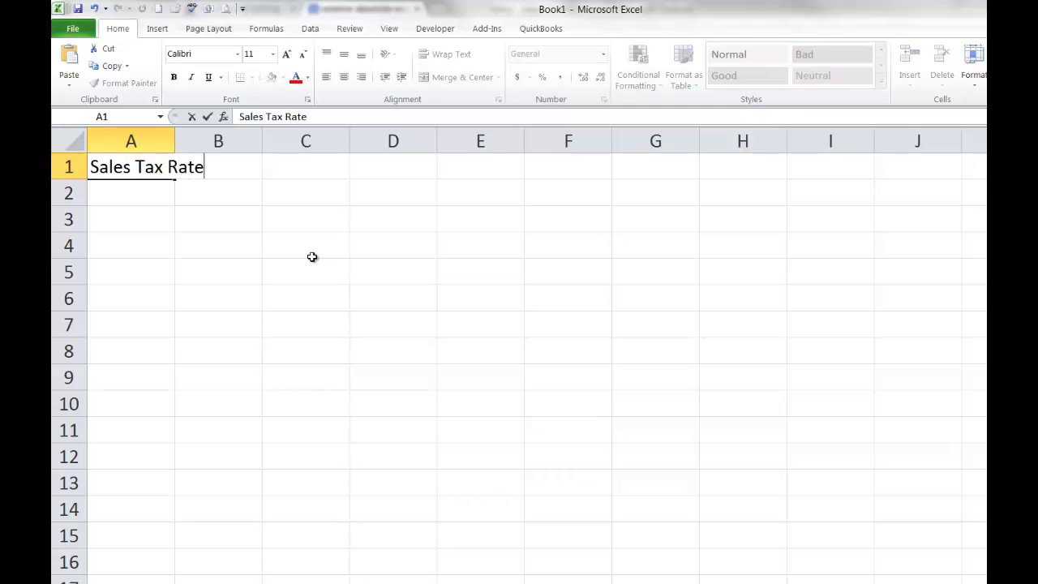
key(Return)
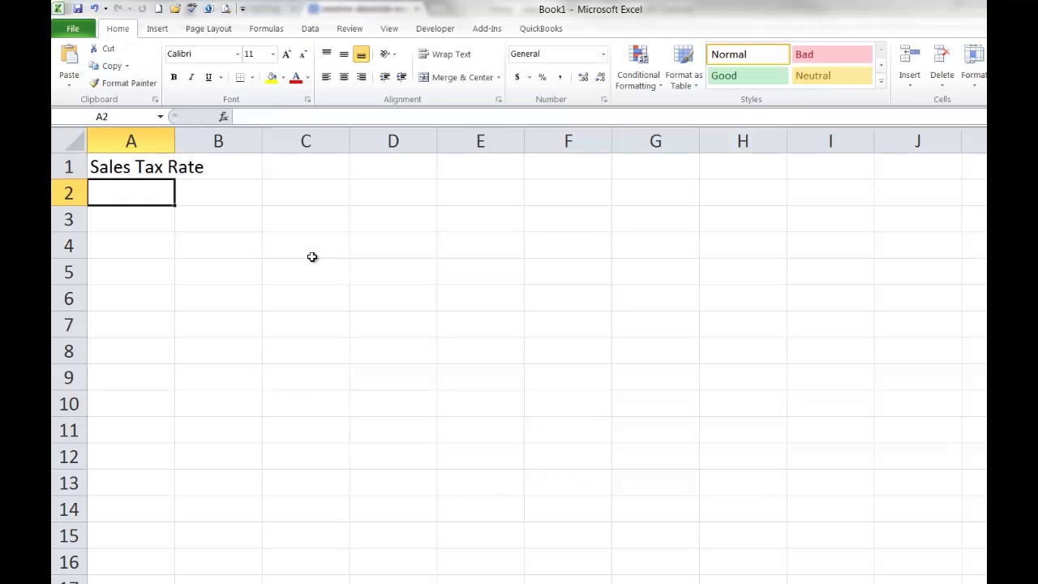
key(Up)
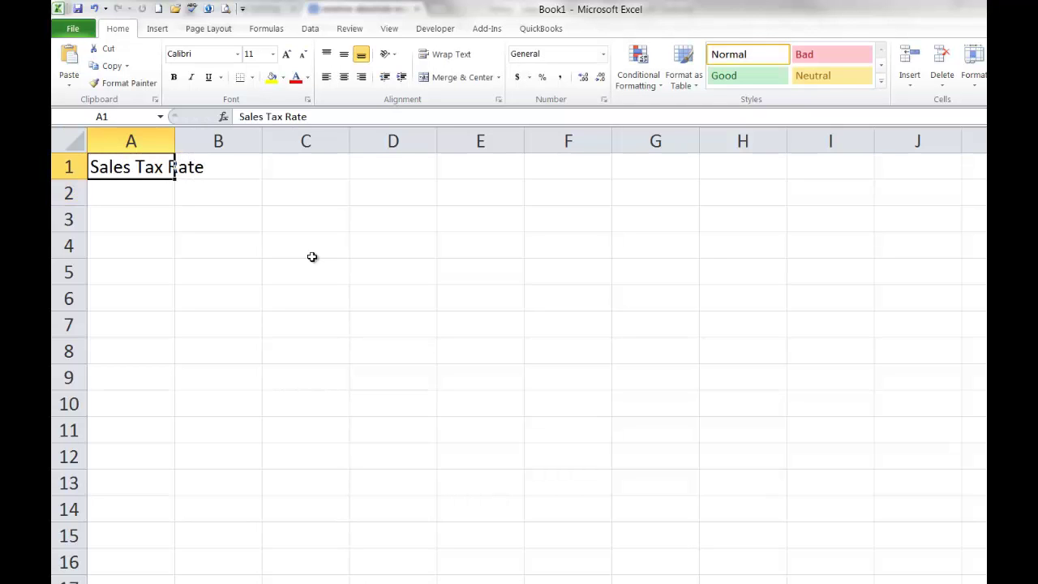
double_click(175, 141)
- Enter a rate of 5% in cell B1, next to the Sales Tax Rate label
click(274, 167)
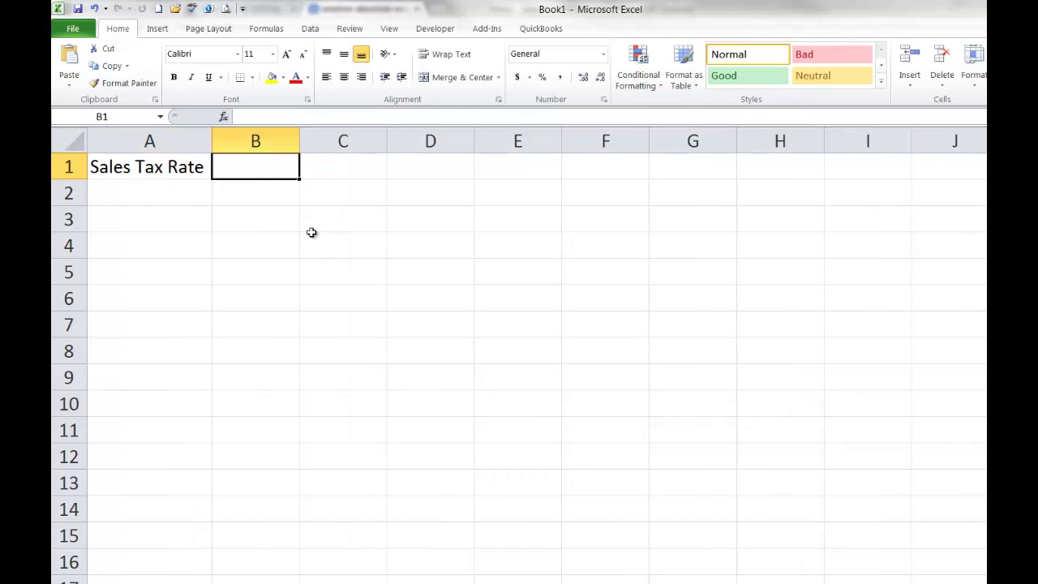
text(5%)
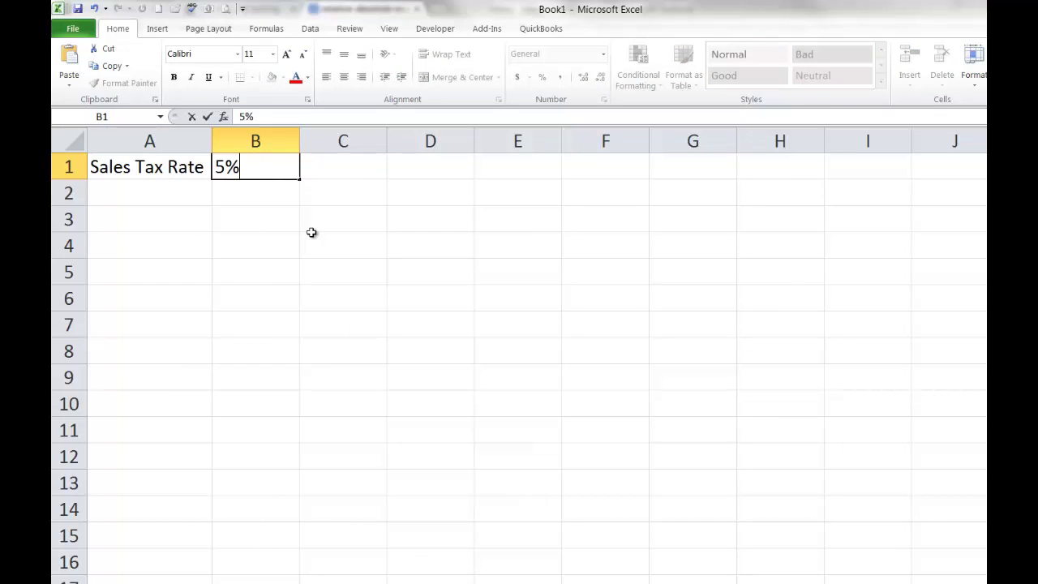
key(Return)
- Enter the table headers Item, Price and Quantity in cells A3 through C3
key(Down)
key(Left)
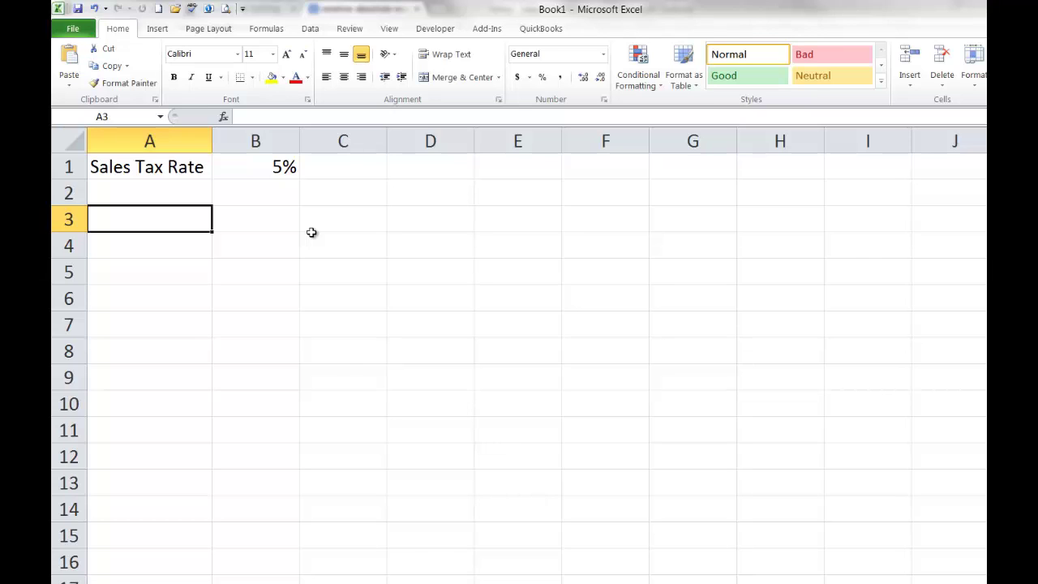
key(Down)
key(Up)
text(Item)
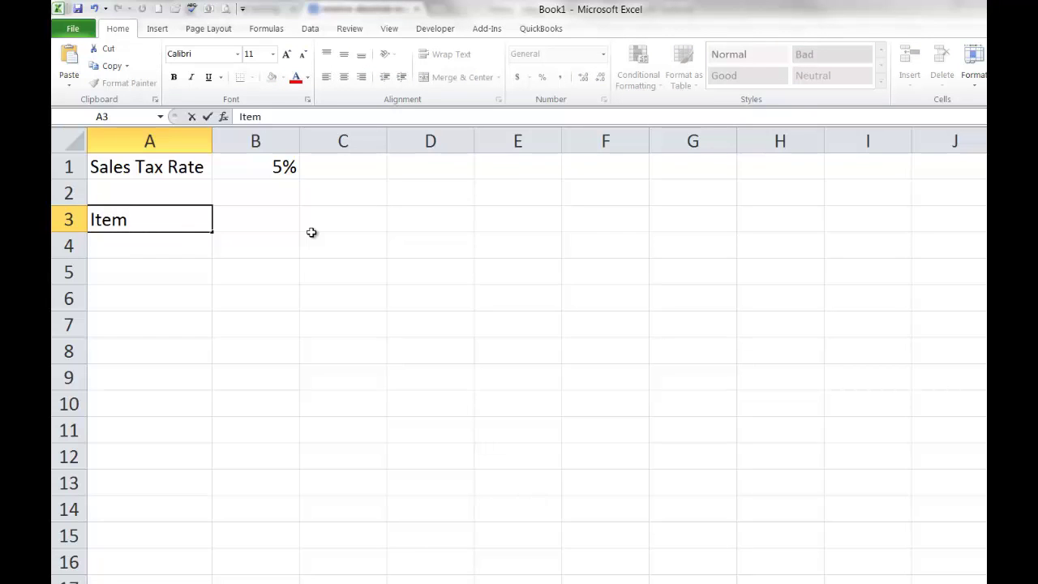
key(Tab)
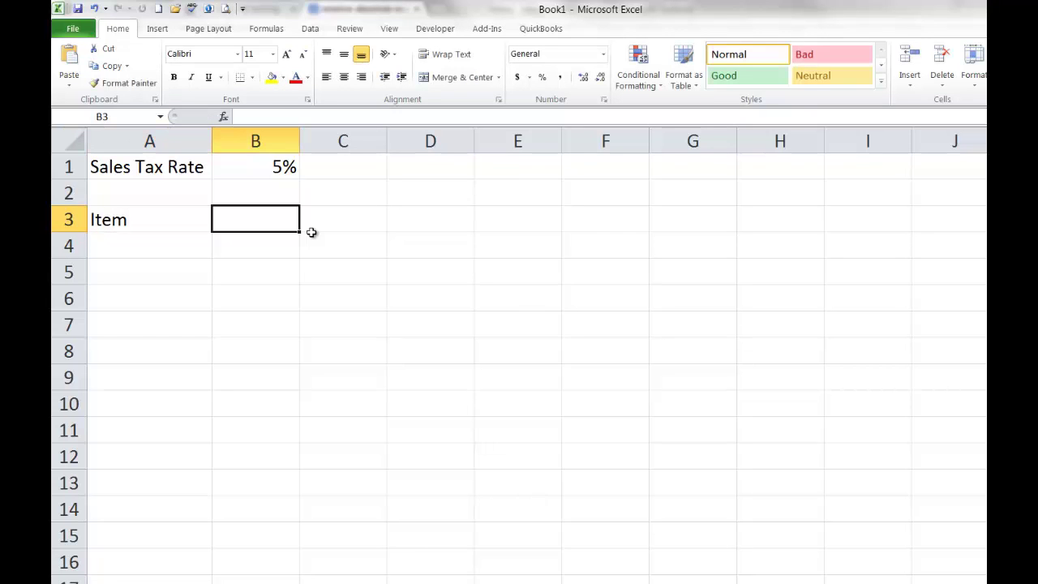
text(Price)
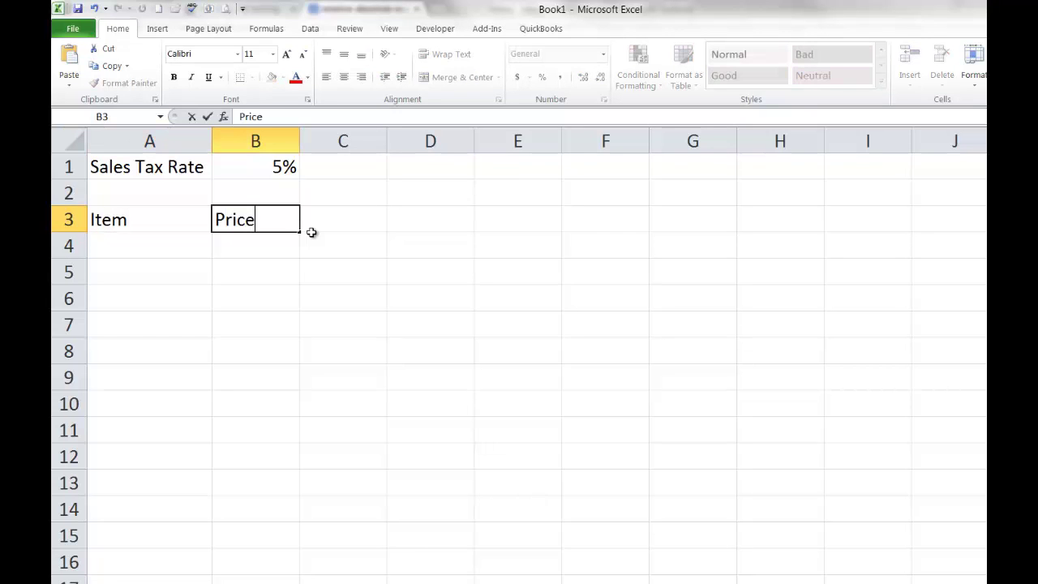
key(Tab)
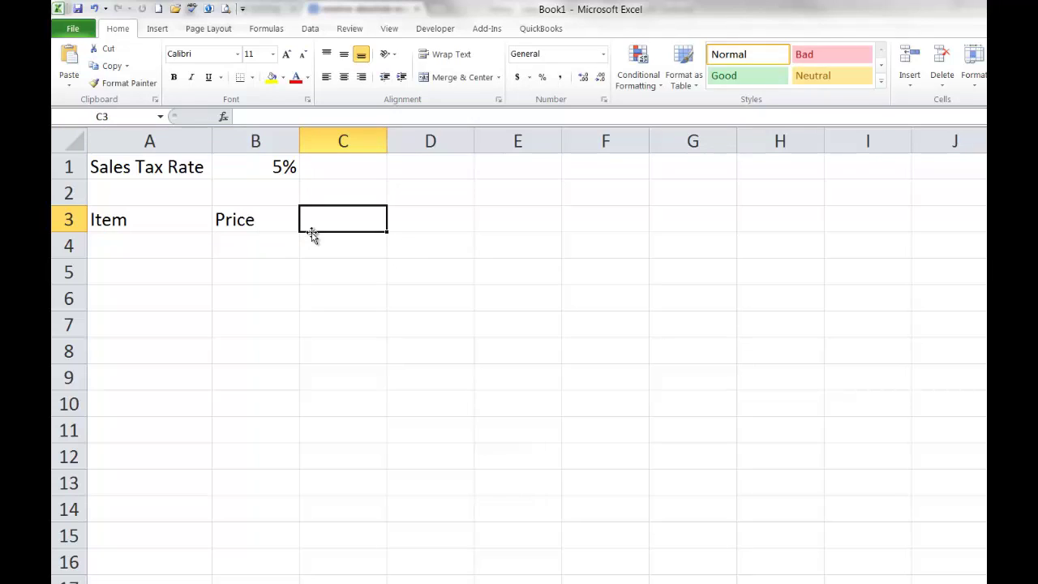
text(Quantity)
key(Return)
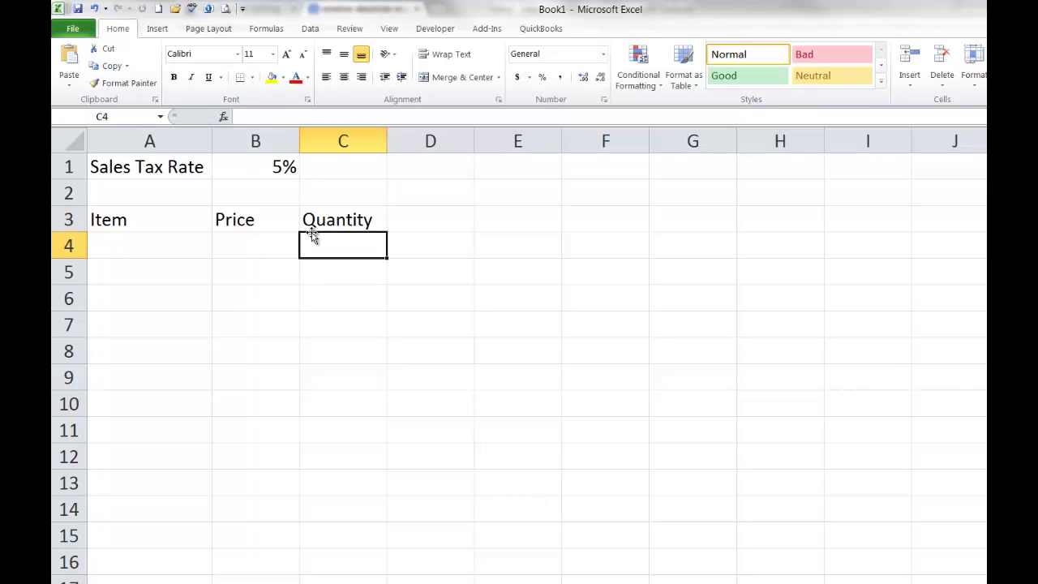
- Fill row 4 with the item Apples, a price of .25 and a quantity of 100
key(Left)
key(Left)
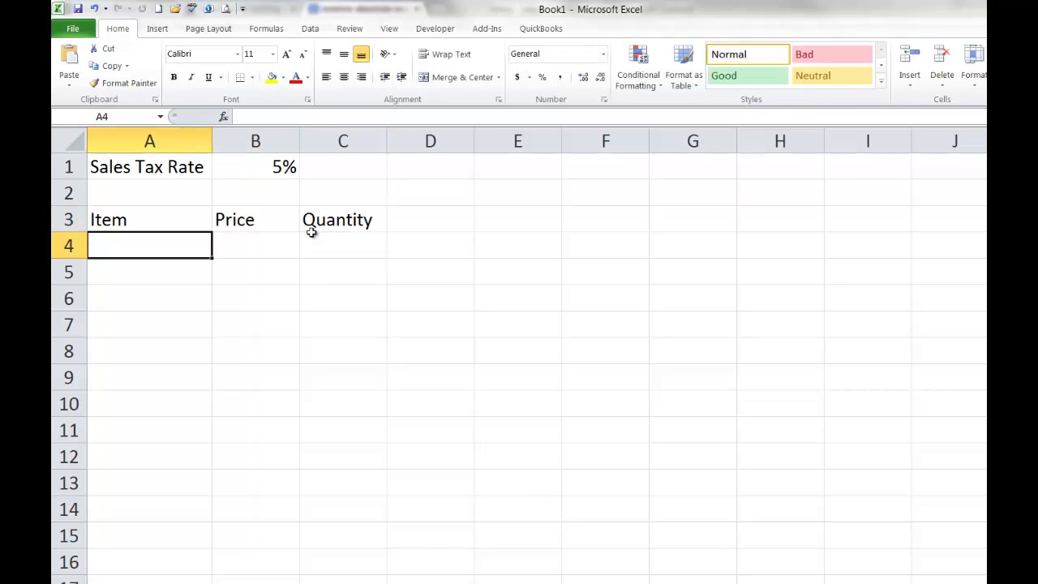
text(Apples)
key(Tab)
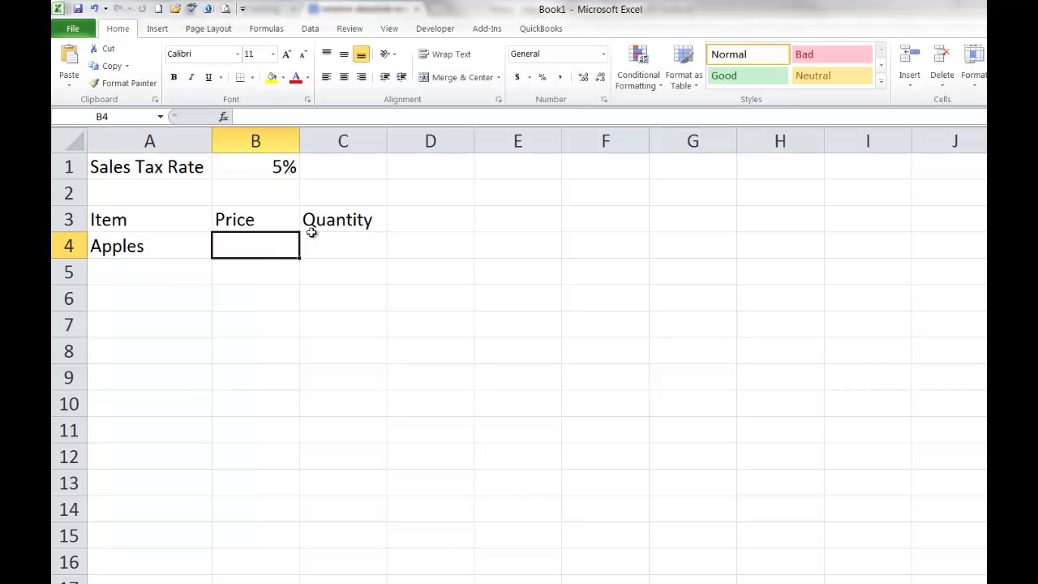
text(.25)
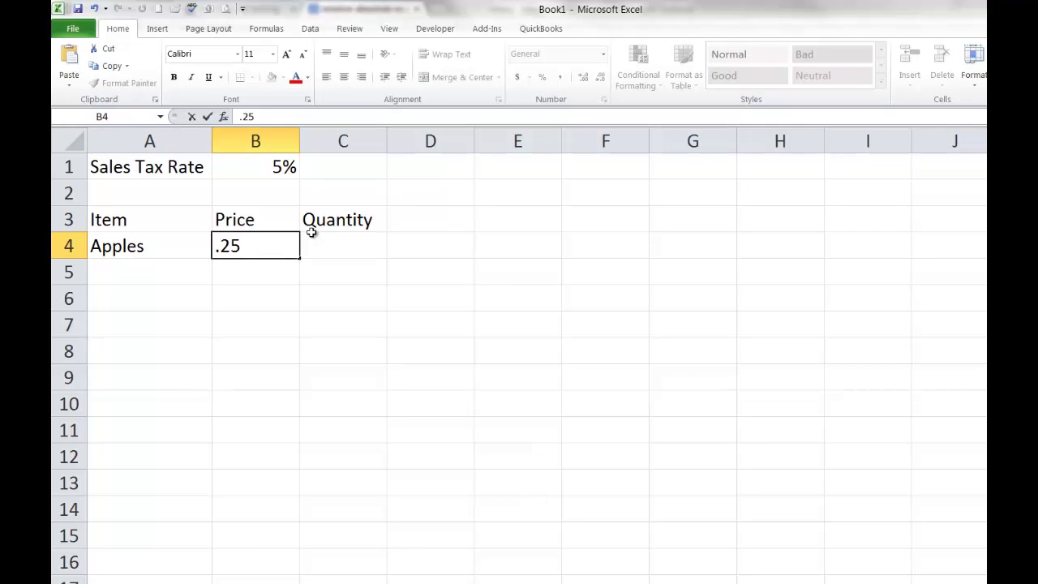
key(Tab)
text(100)
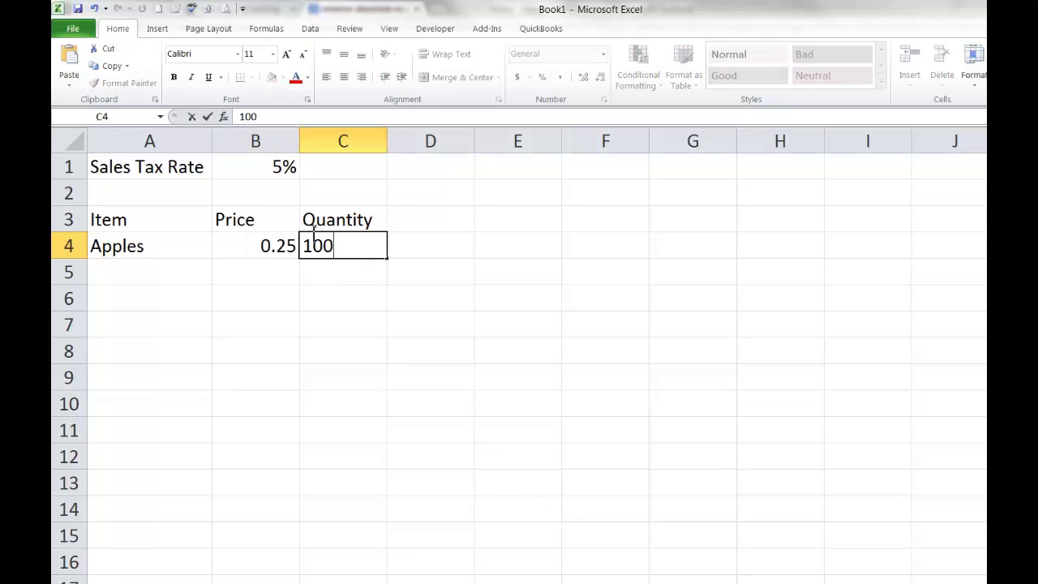
- Fill row 5 with the item Bananas, a price of .2 and a quantity of 50
key(Left)
key(Left)
key(Down)
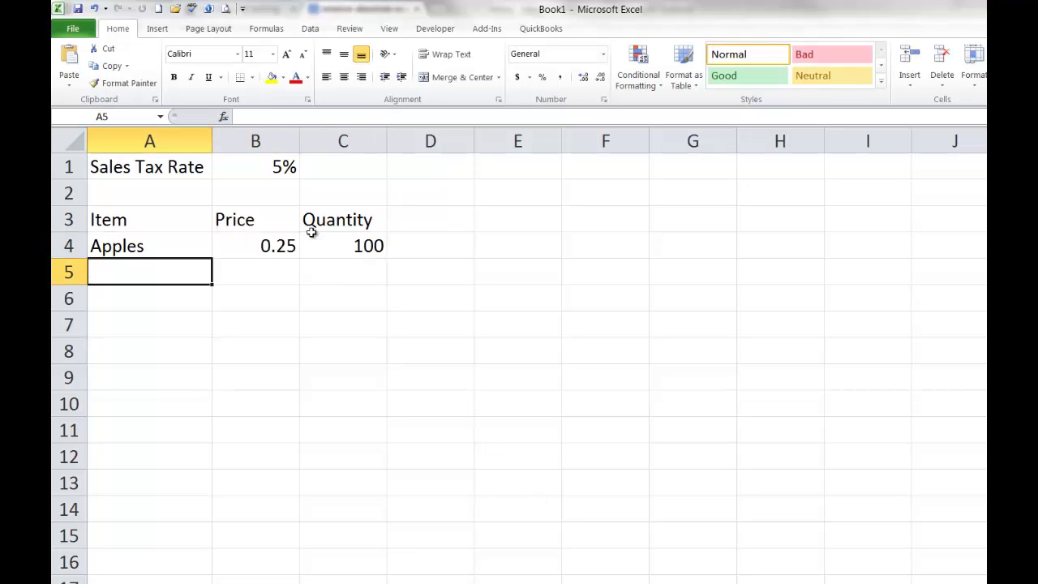
text(Bananas)
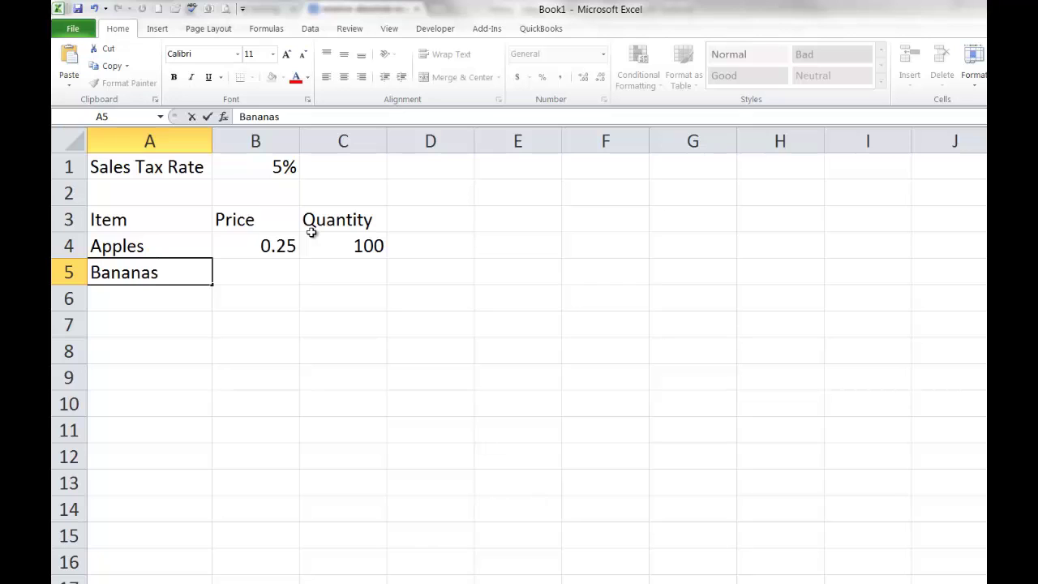
key(Tab)
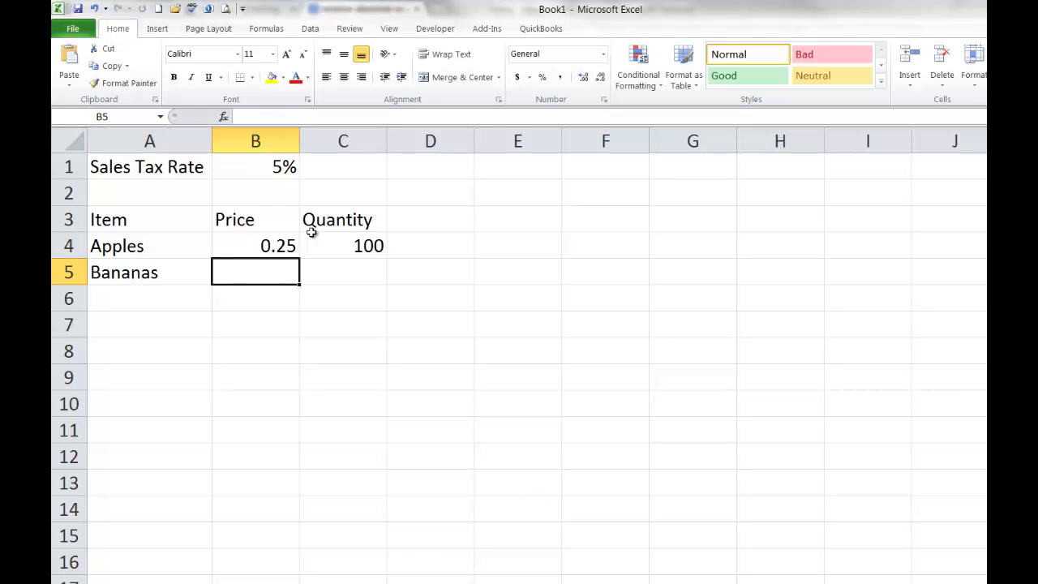
text(.2)
key(Tab)
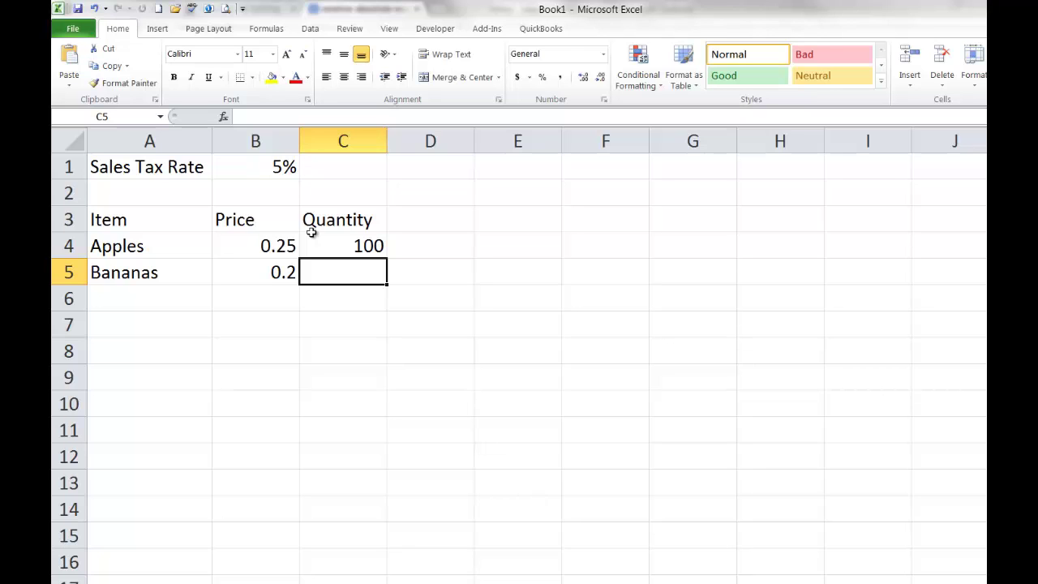
text(50)
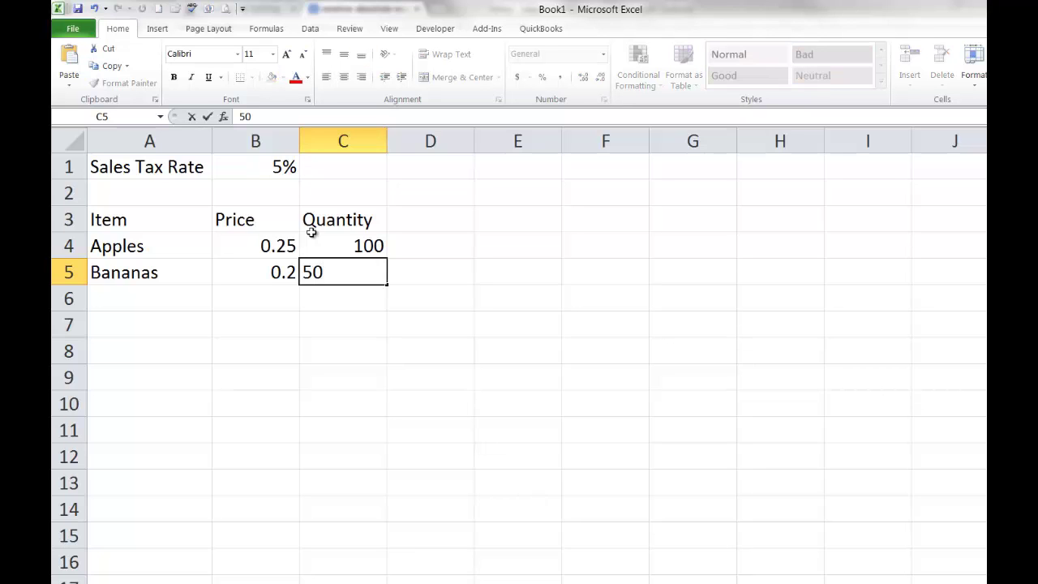
- Fill row 6 with the item Pineapple, a price of 1.50 and a quantity of 30
key(Left)
key(Left)
key(Down)
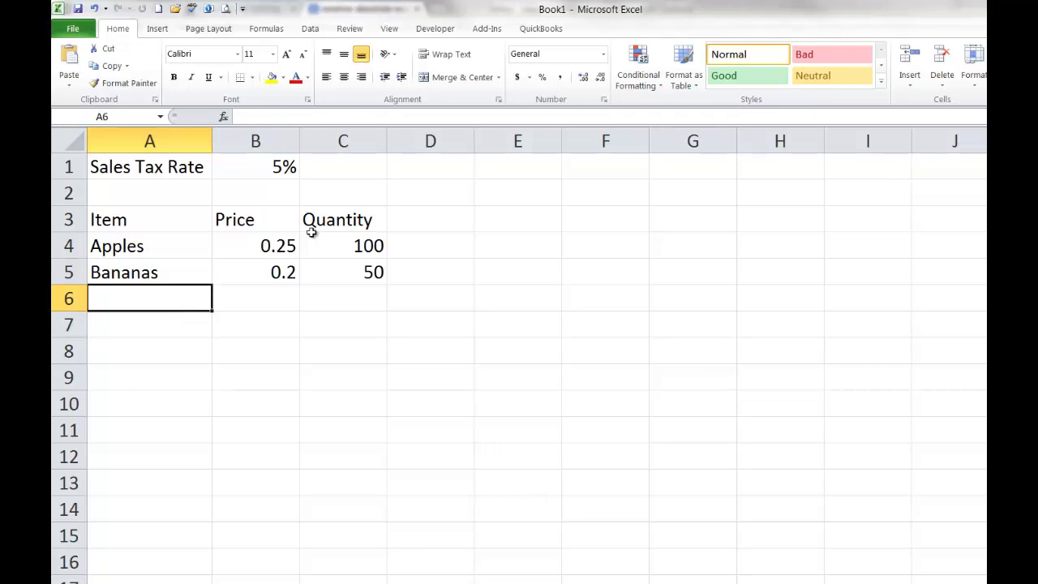
text(Pineapple)
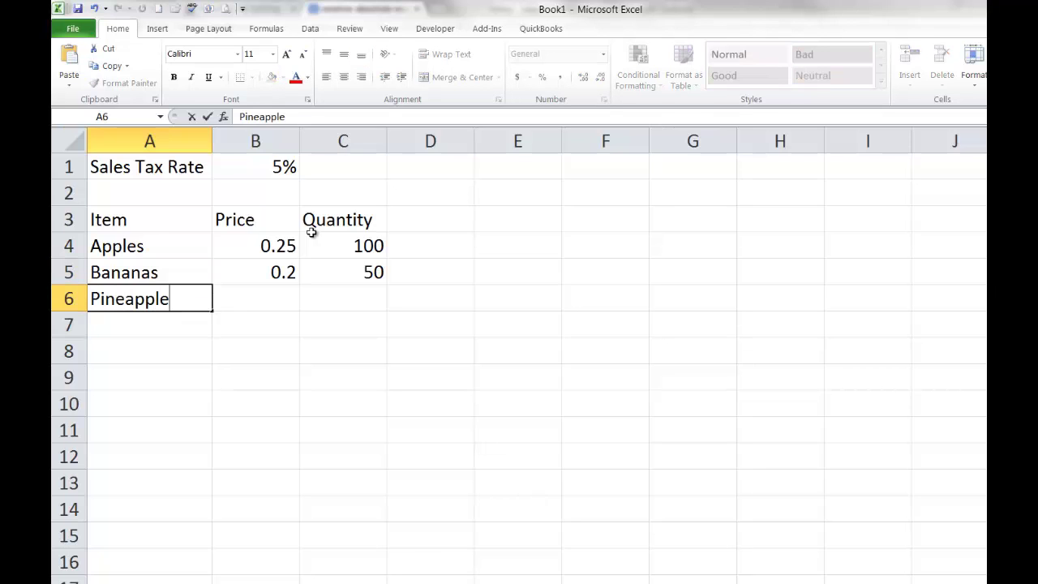
key(Tab)
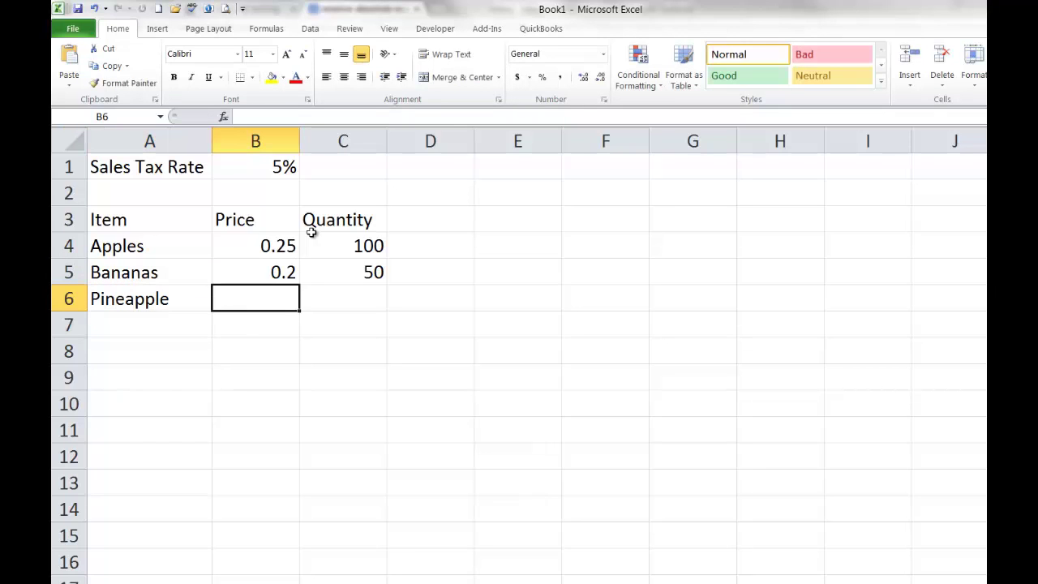
text(1.50)
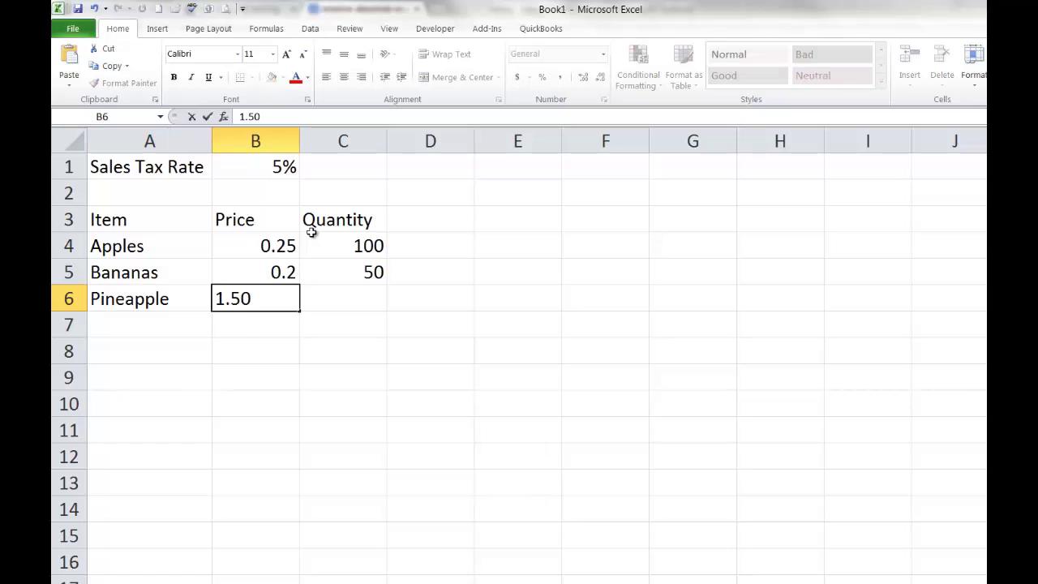
key(Tab)
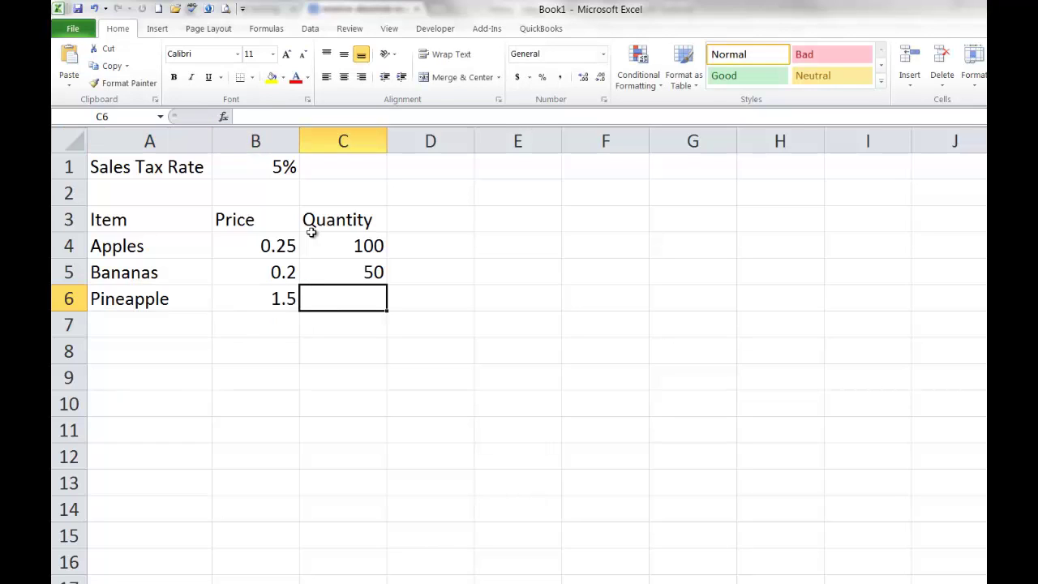
text(30)
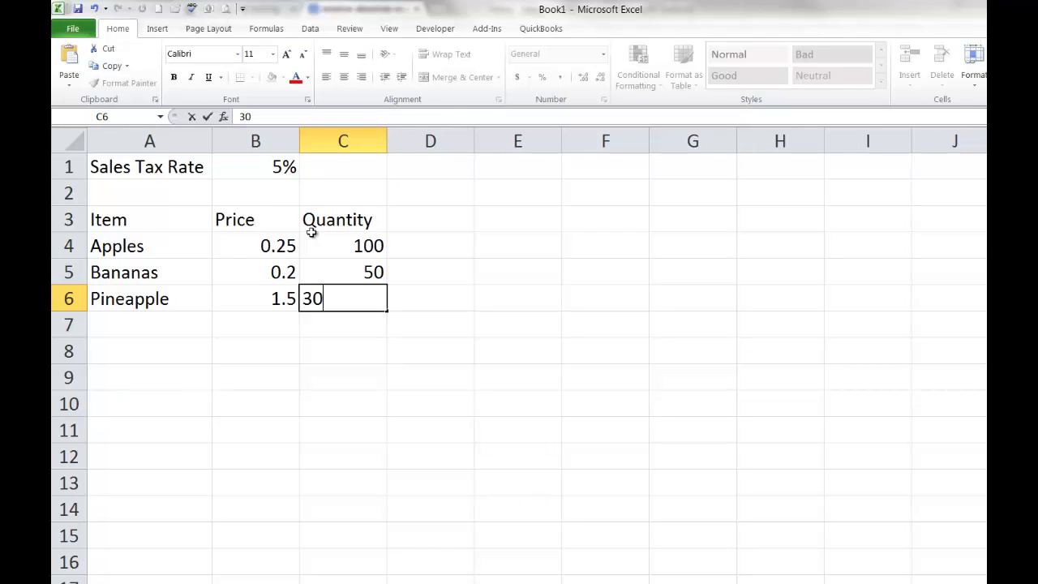
- Fill row 7 with the item Oranges, a price of .5 and a quantity of 80
key(Left)
key(Left)
key(Down)
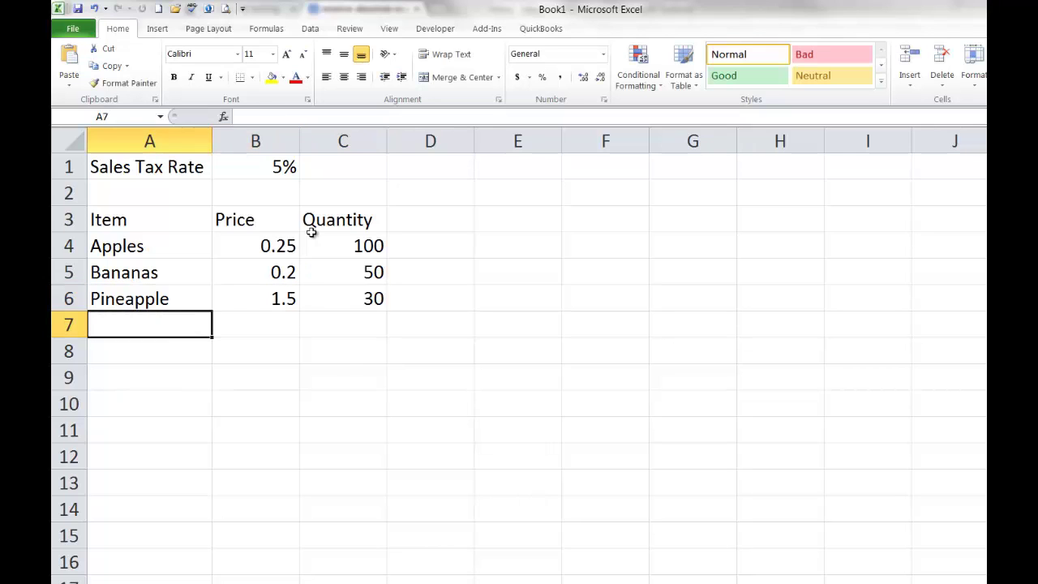
text(IO)
key(BackSpace)
key(BackSpace)
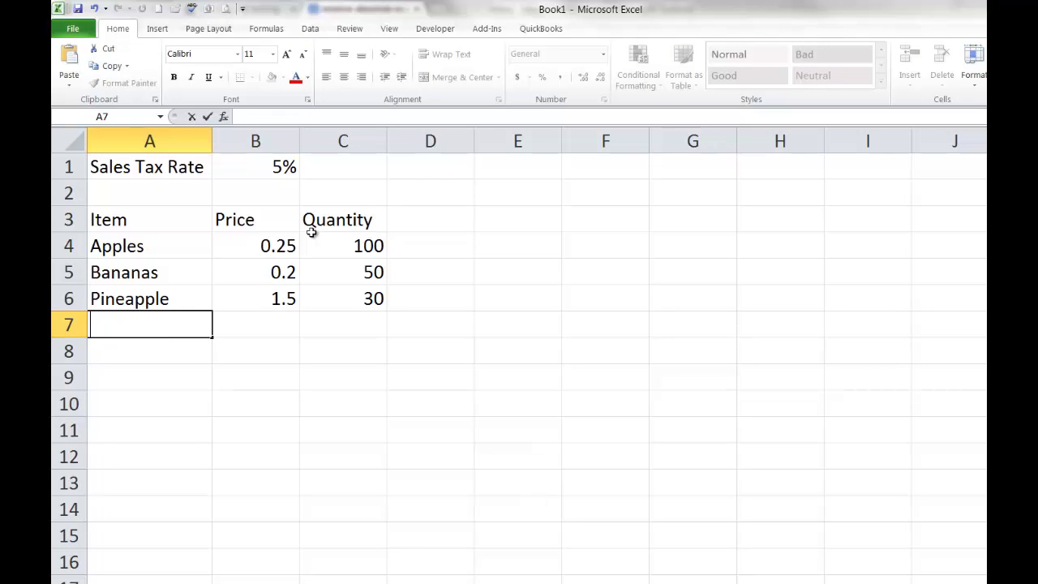
text(Oranges)
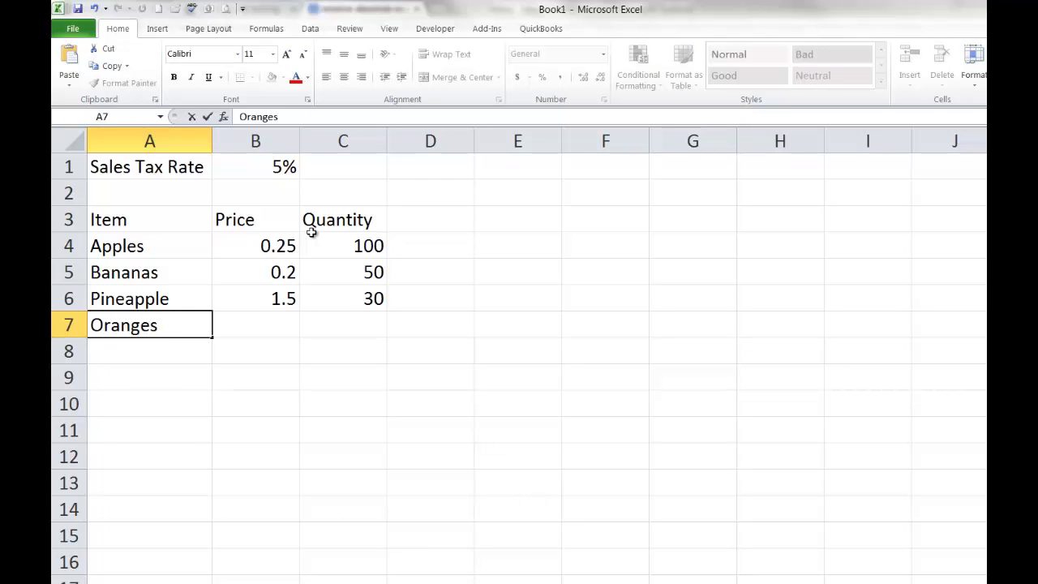
key(Tab)
text(.5)
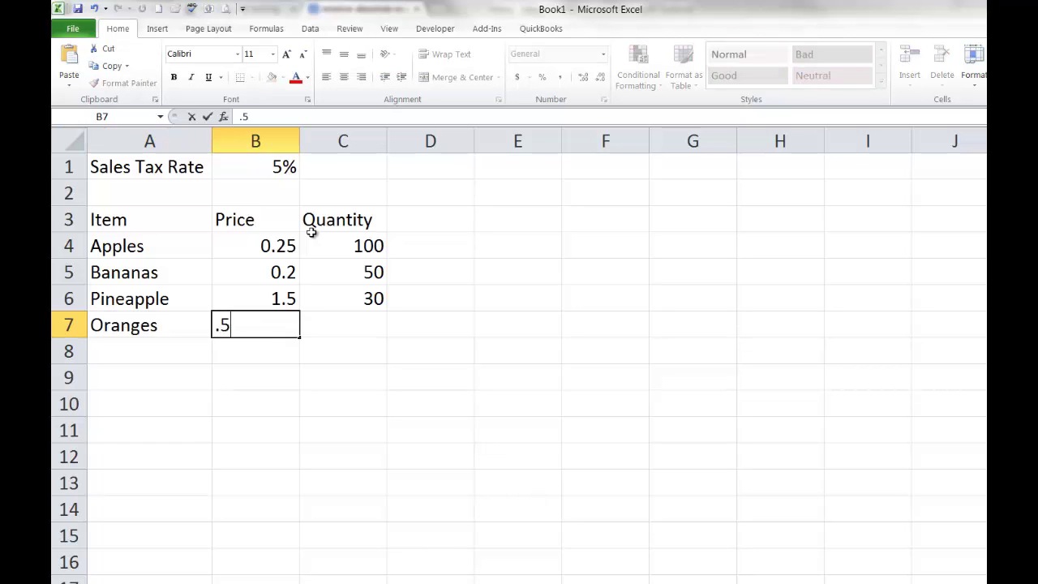
key(Tab)
text(80)
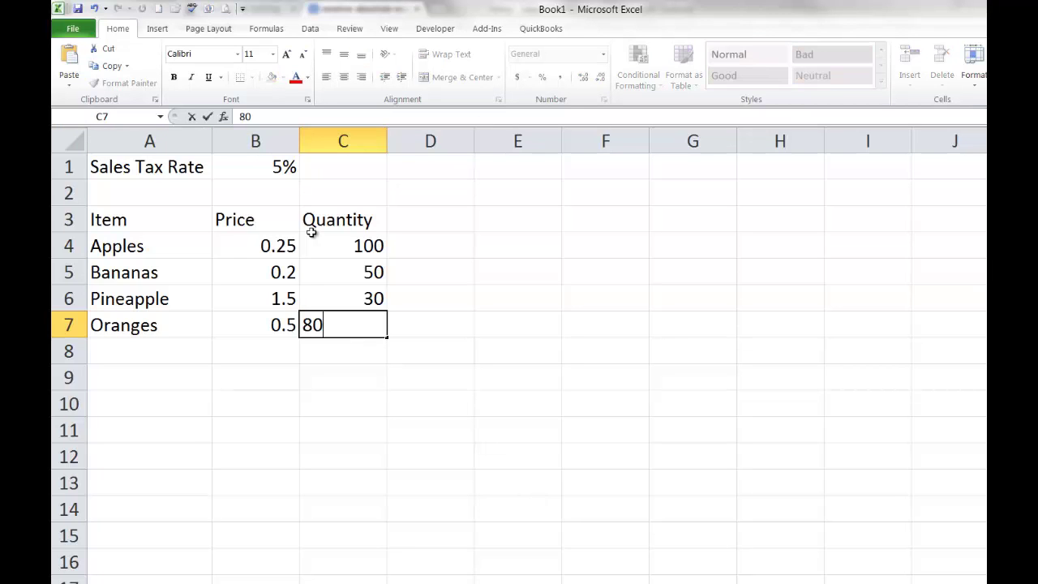
key(Tab)
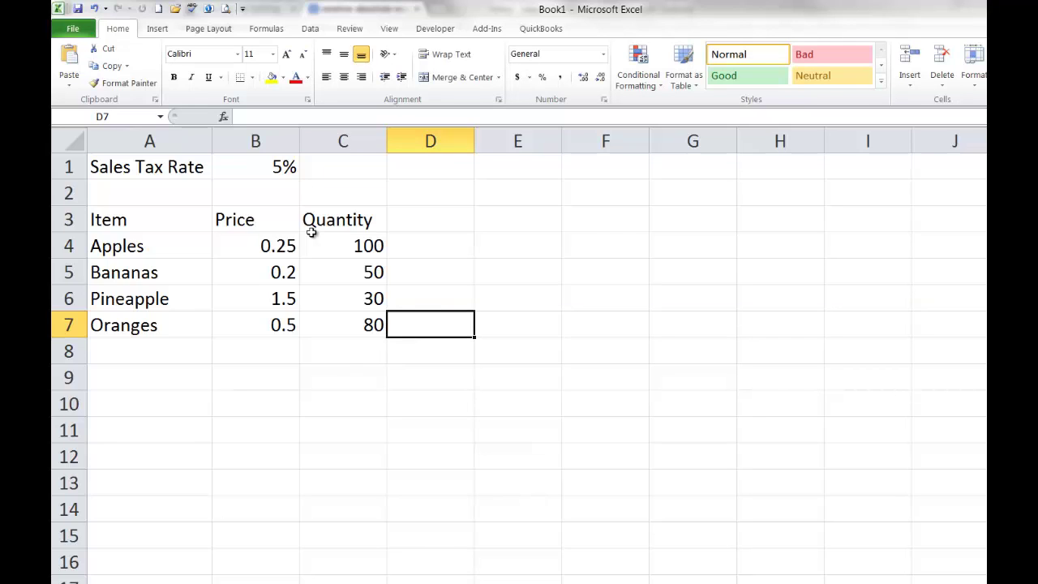
- Add the header "Sales" in cell D3, next to the Quantity header
key(Up)
key(Up)
key(Up)
key(Up)
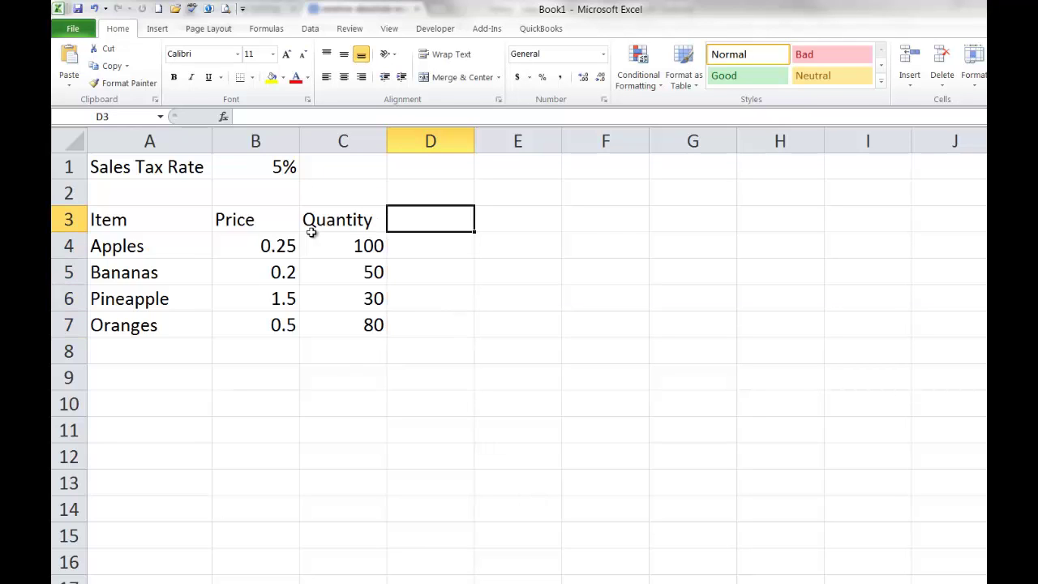
text(Sales)
key(Return)
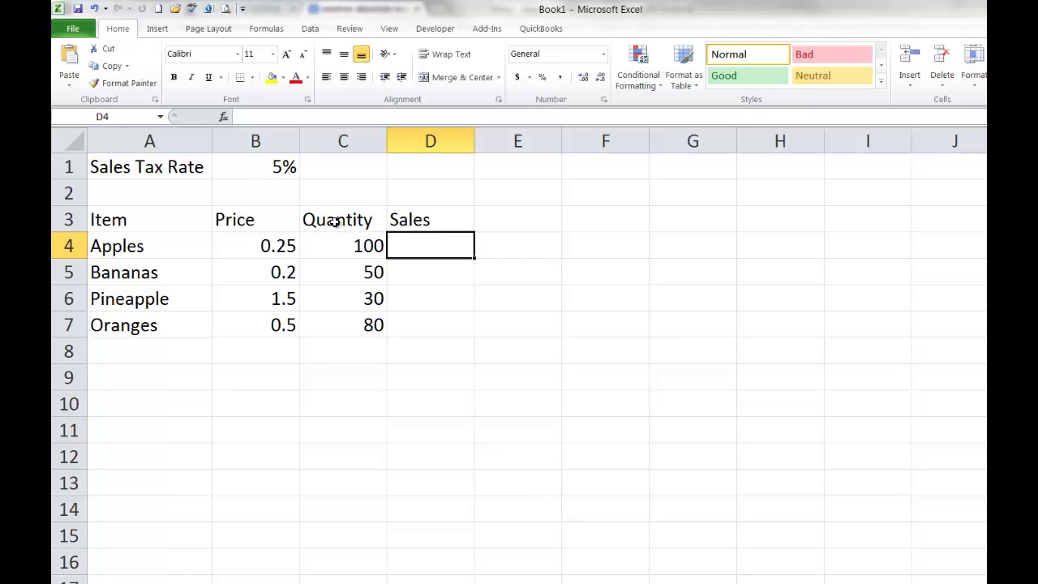
- Enter the formula =B4*C4 in cell D4 and fill it down the Sales column to D7
text(=)
click(251, 245)
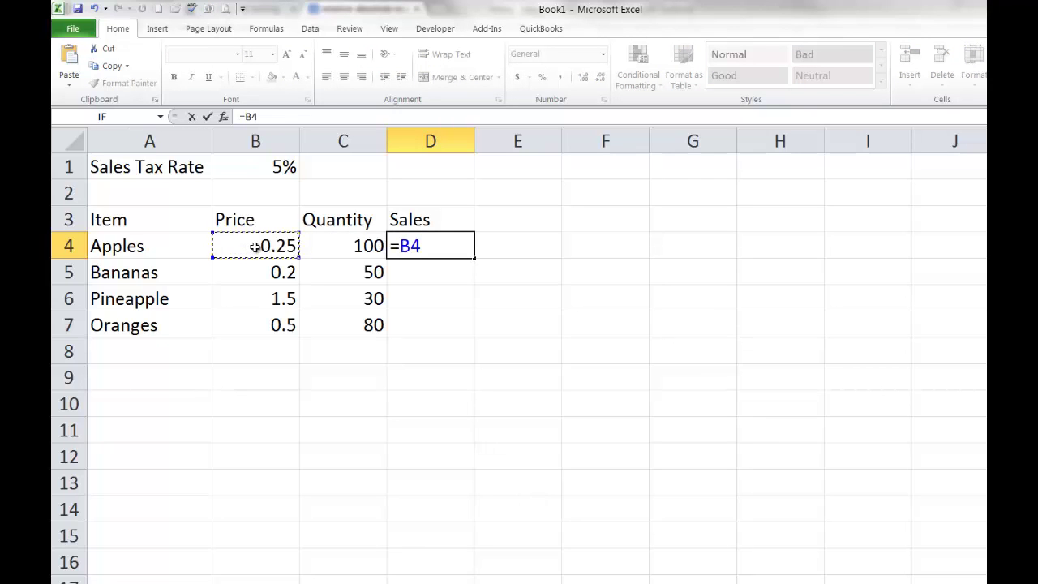
text(*)
click(345, 250)
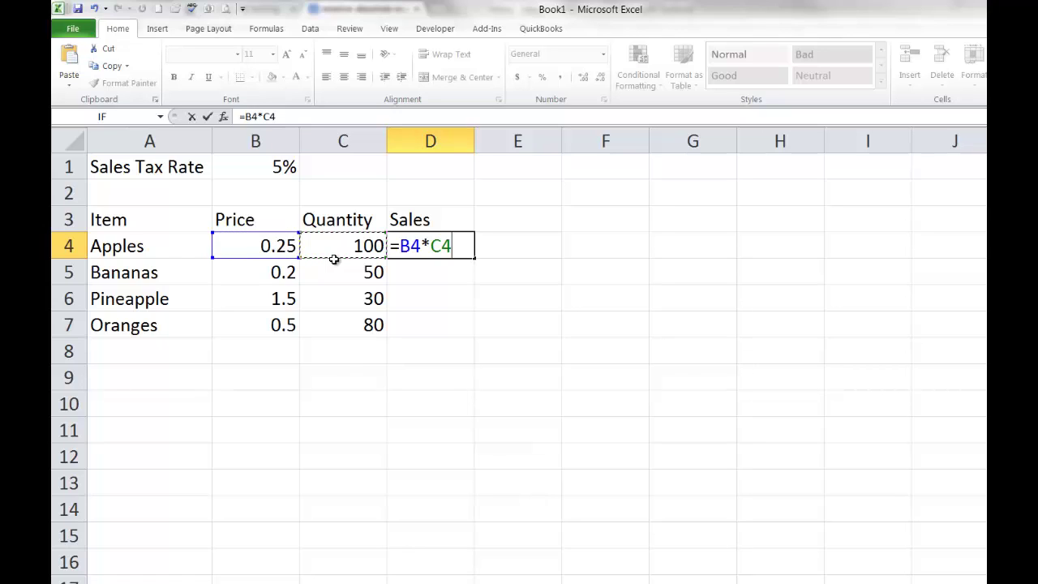
key(ctrl+Return)
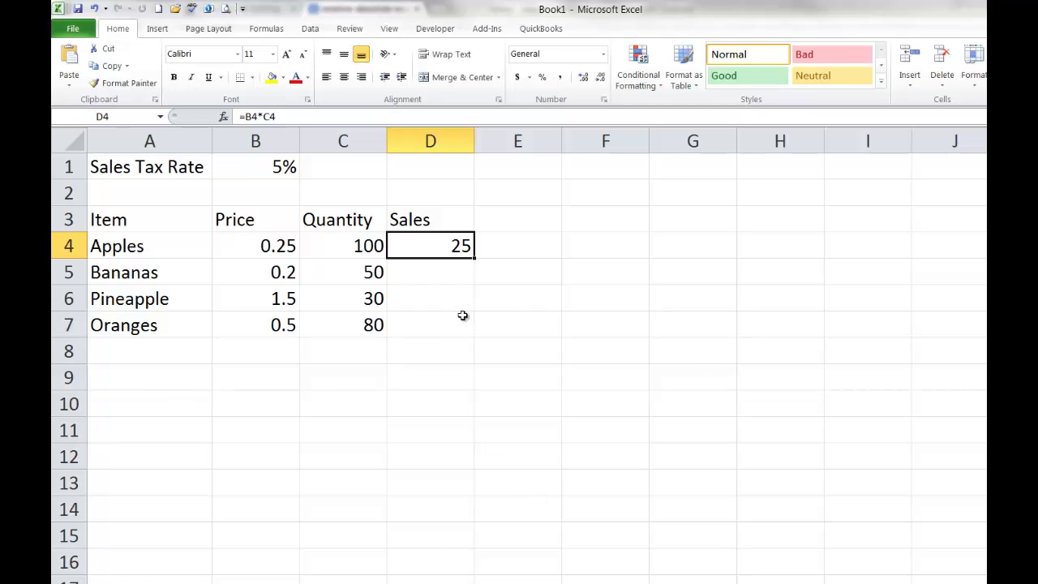
double_click(475, 257)
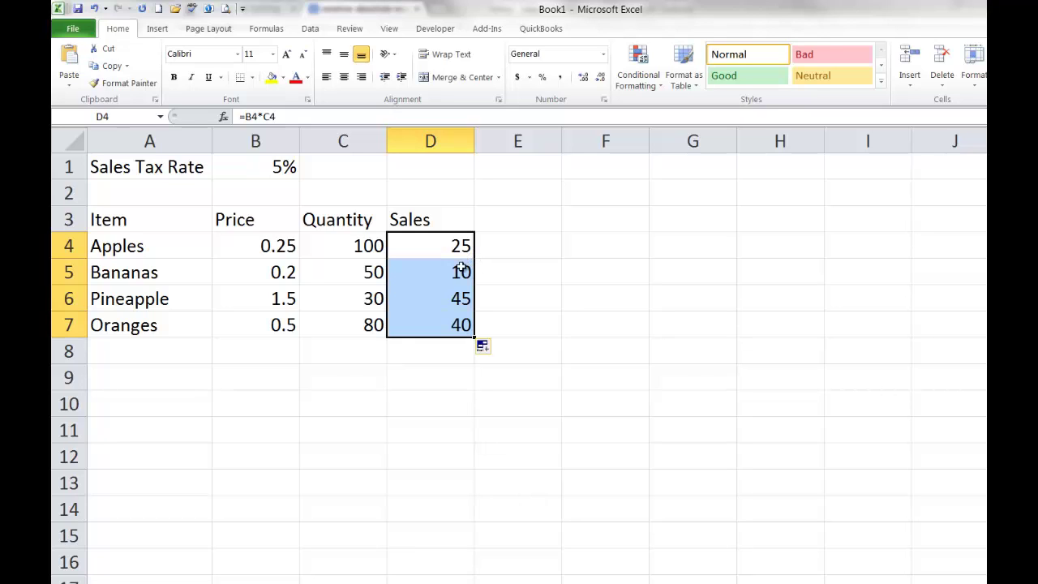
- Examine the copied Sales formulas in cells D4 to D7 to see how their cell references adjust by row
click(457, 280)
click(456, 299)
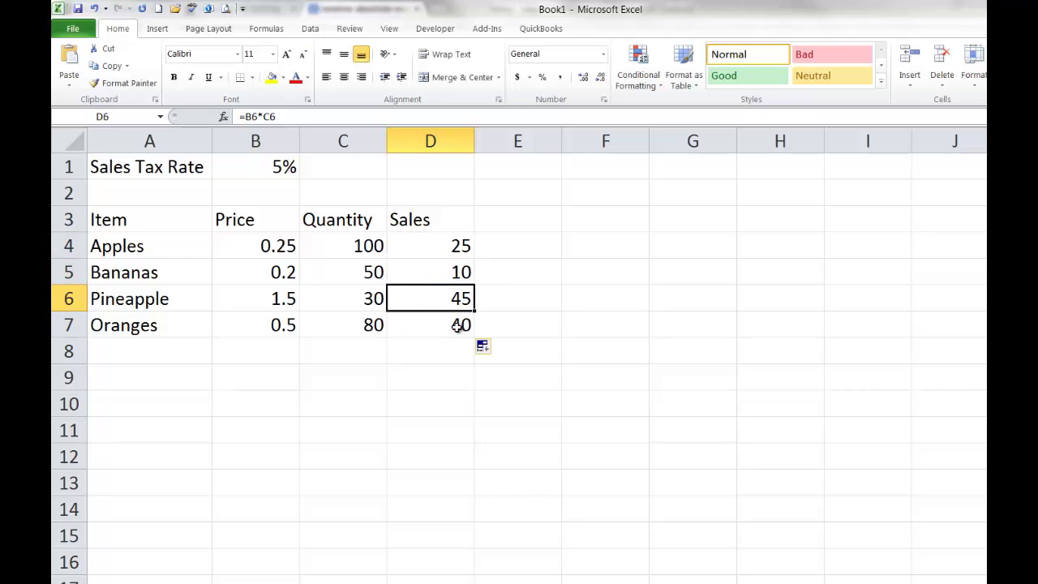
click(459, 324)
click(460, 299)
click(460, 271)
click(459, 245)
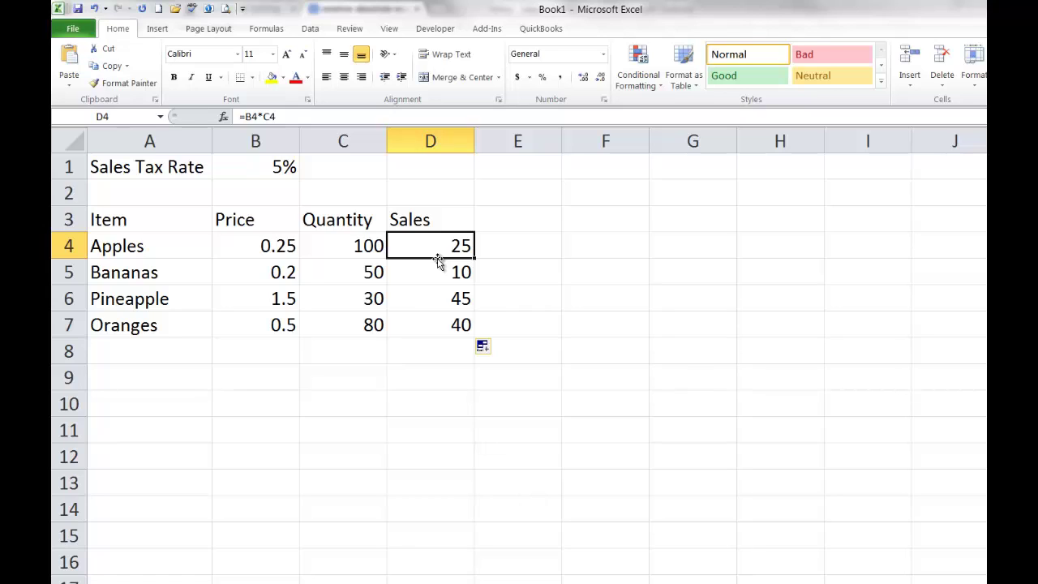
key(Down)
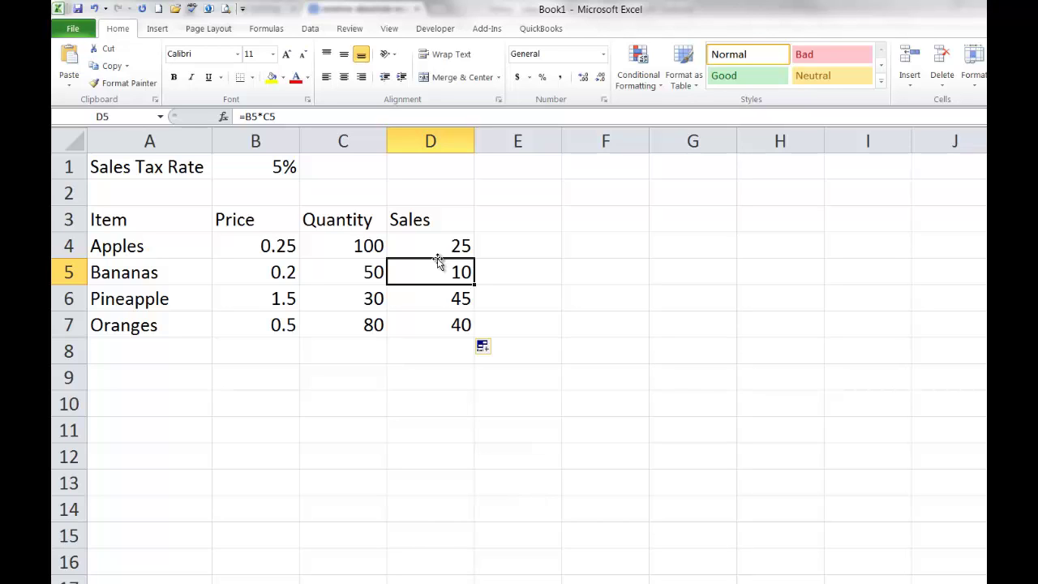
key(Down)
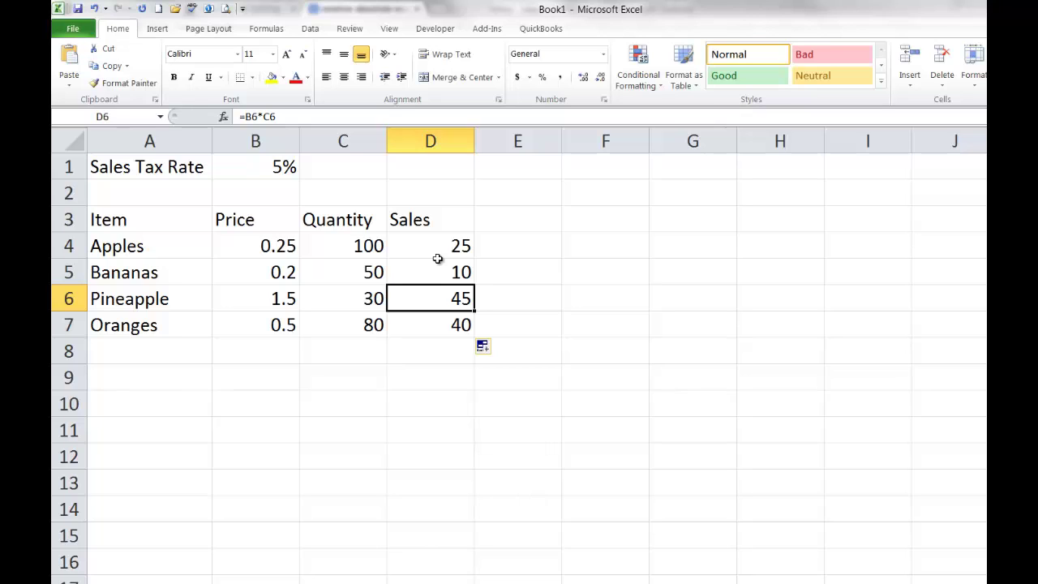
key(Up)
key(Up)
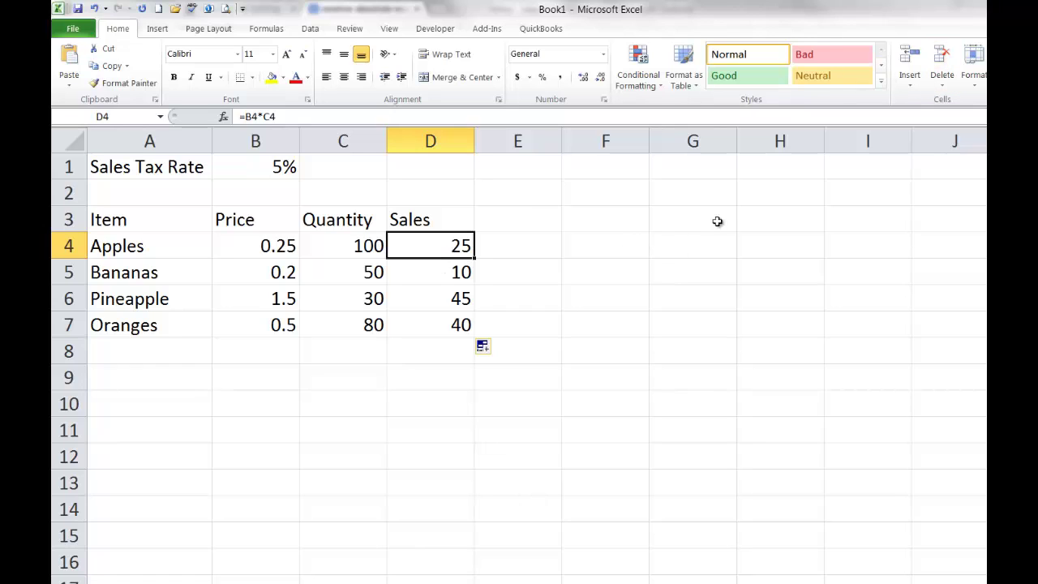
- Enter the note "A relative cell reference will change when the formula is copied" in cell A12
click(110, 459)
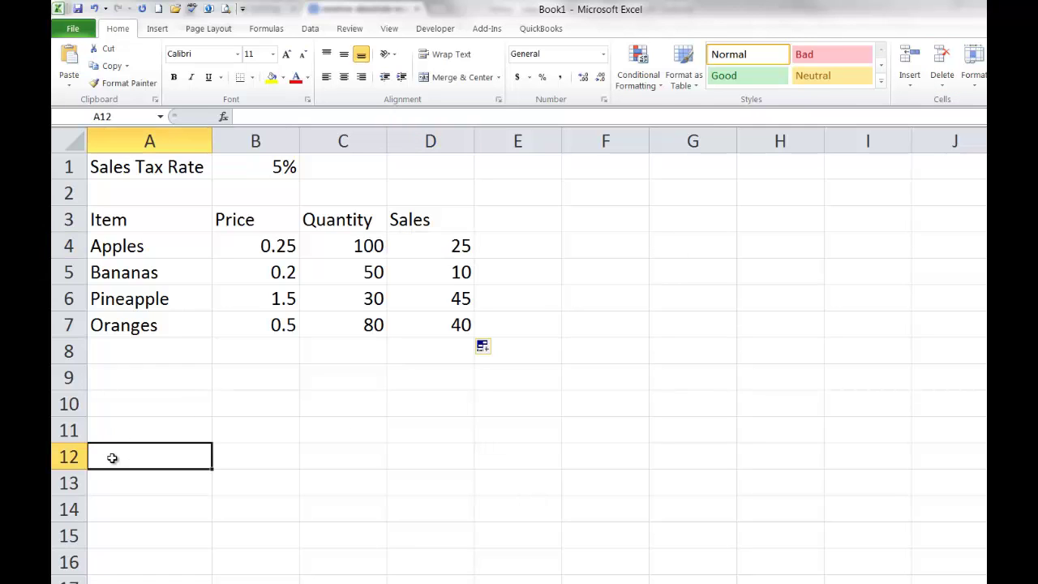
text(A relat)
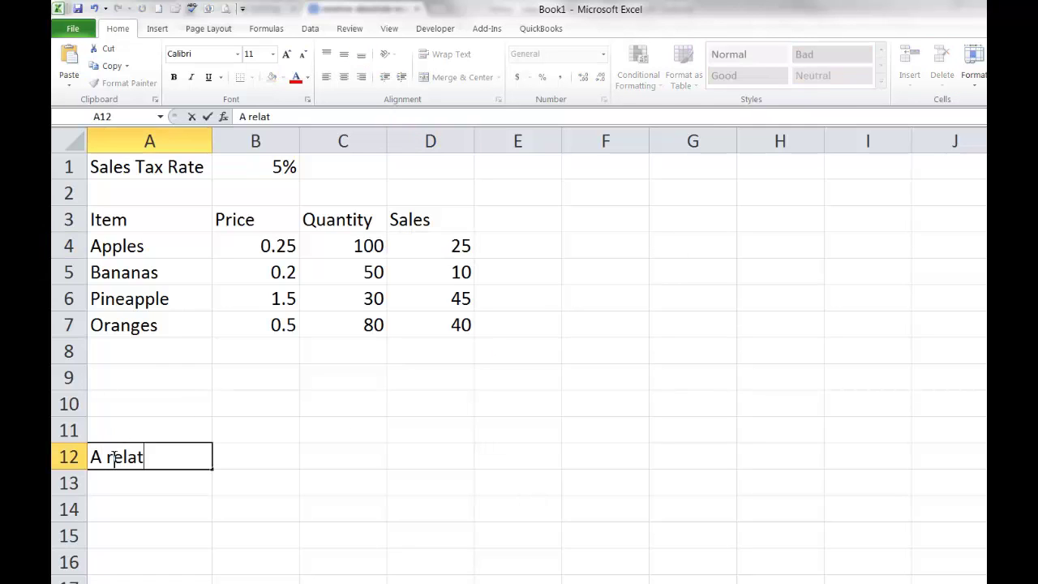
text(ive cell refere)
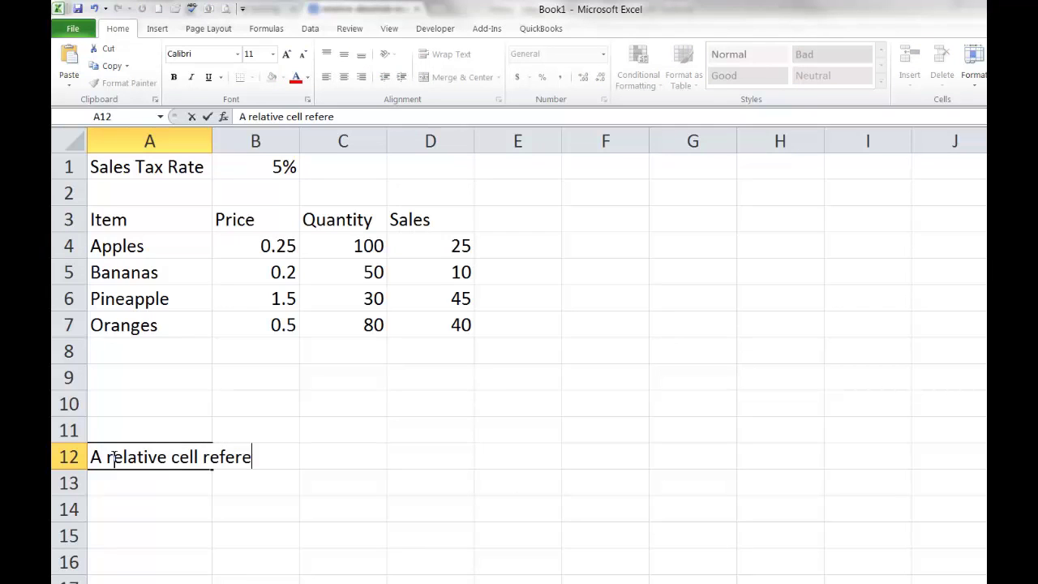
text(nce will c)
key(BackSpace)
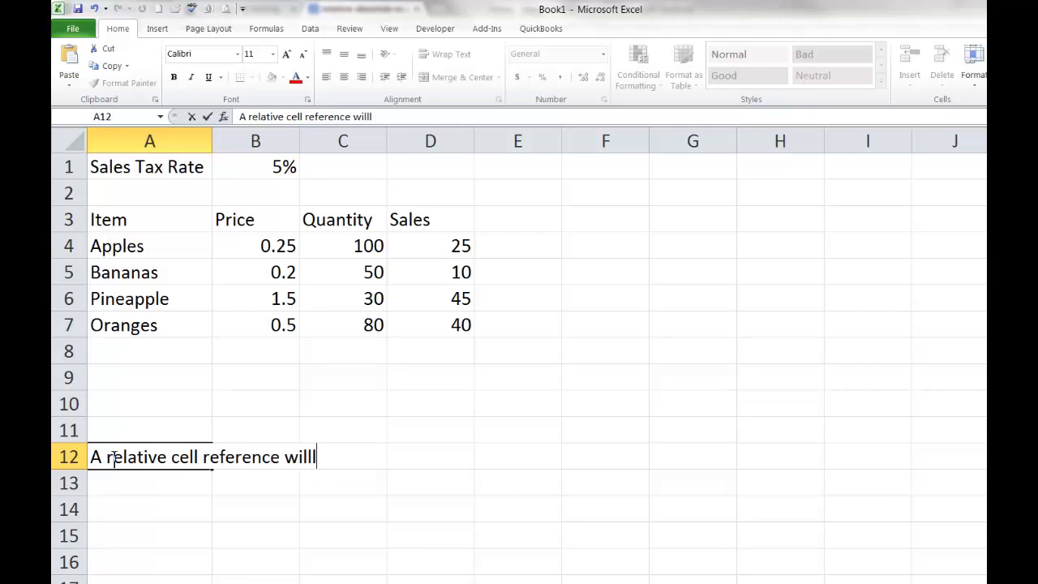
text(change wh)
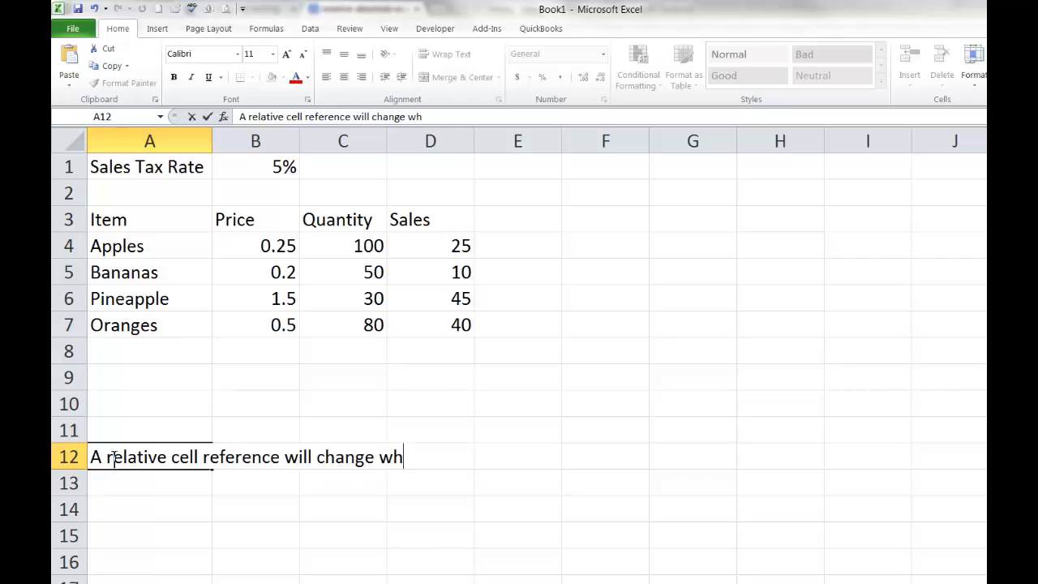
text(en the fo ru)
key(BackSpace)
key(BackSpace)
key(BackSpace)
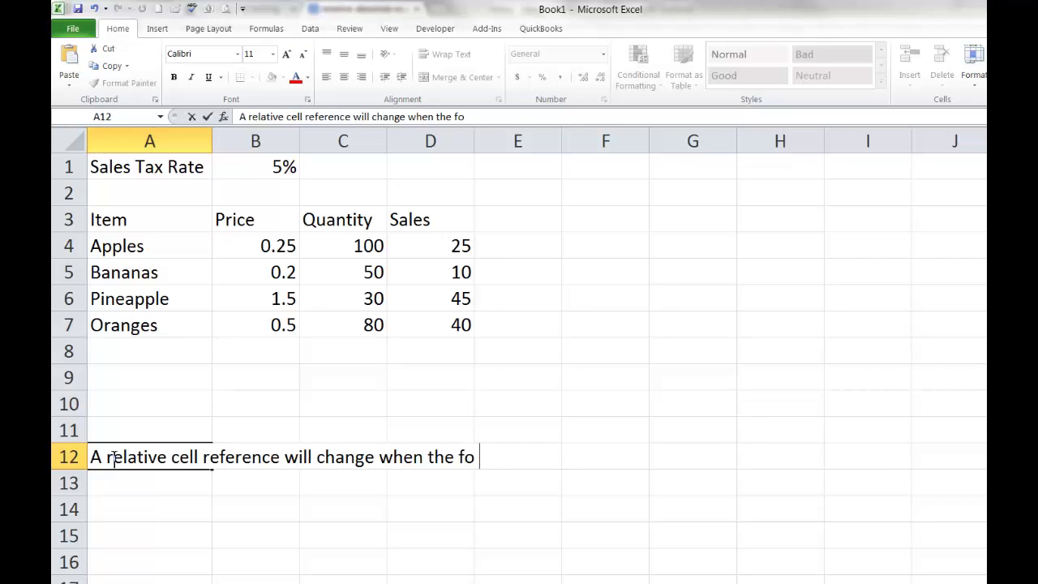
text(rmula is co)
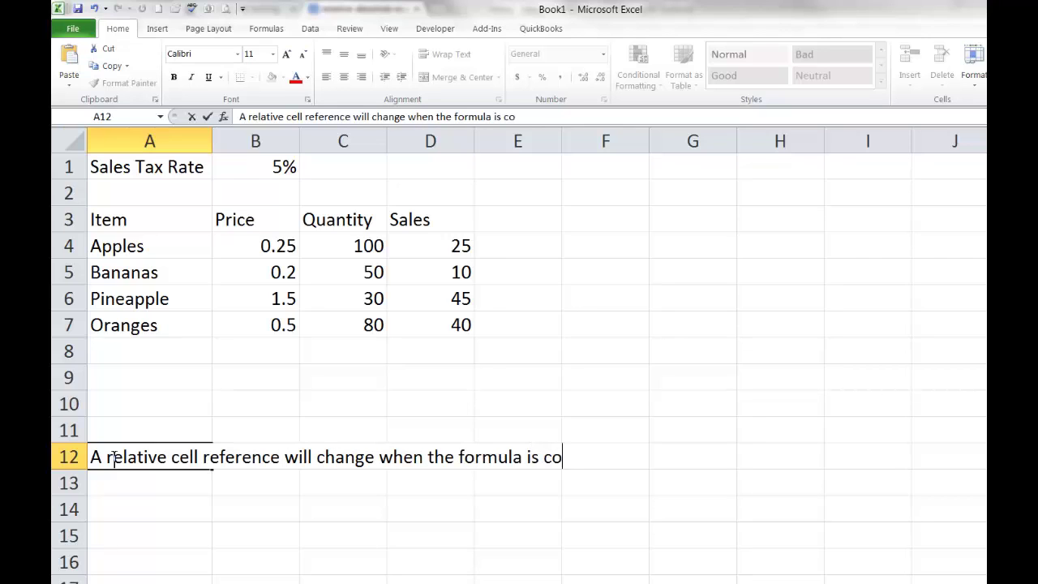
text(pied)
key(Return)
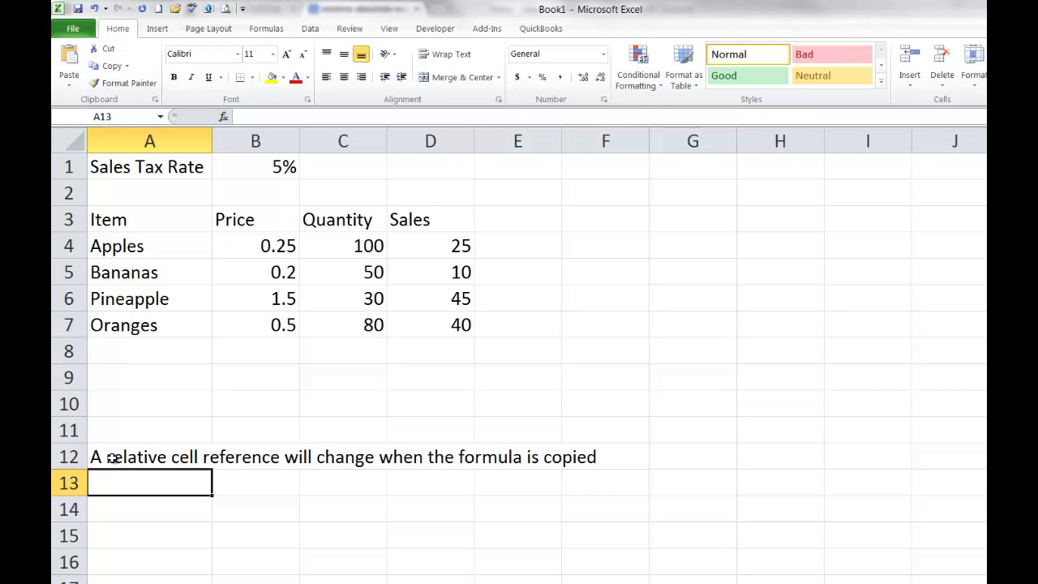
- Compare the Sales formulas from Apples down to Oranges against the note on relative references
click(419, 238)
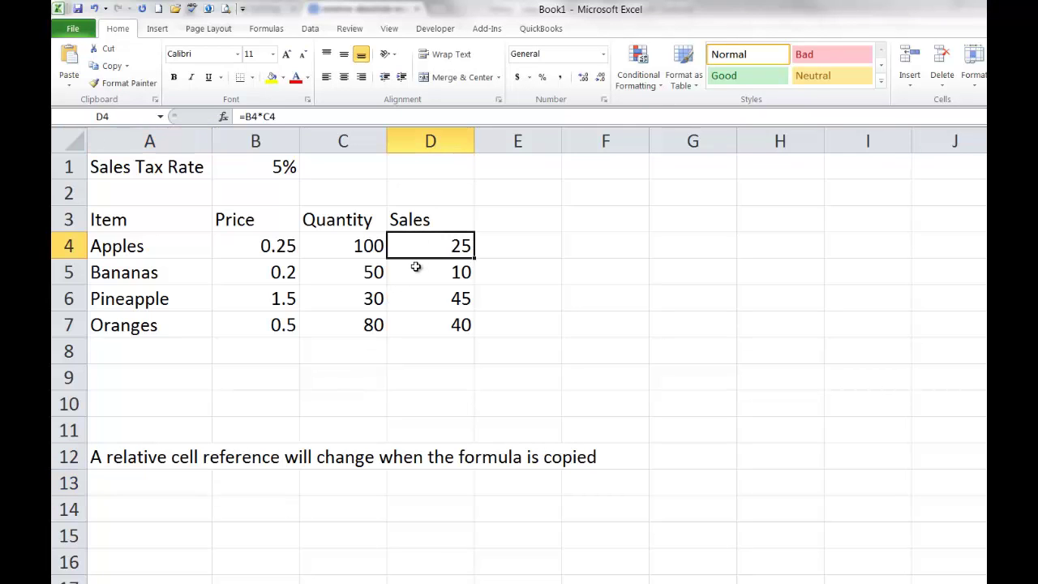
click(415, 266)
click(419, 299)
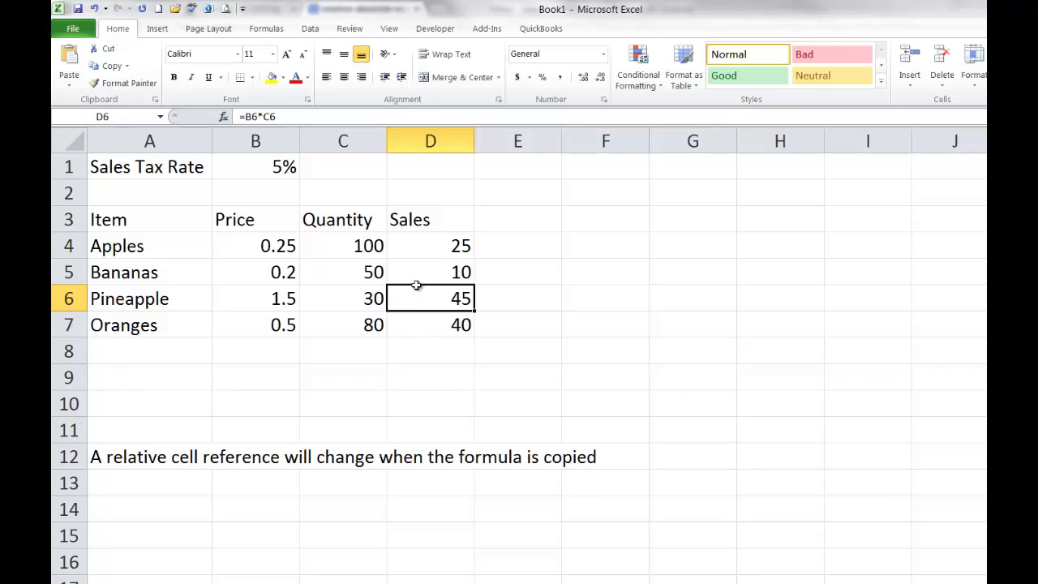
click(413, 246)
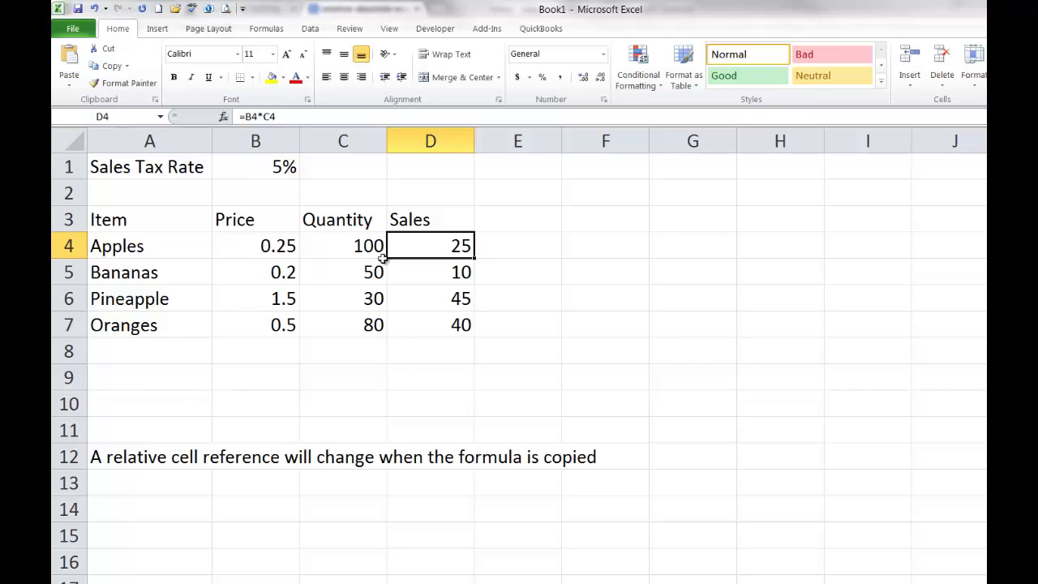
key(Down)
key(Down)
key(Down)
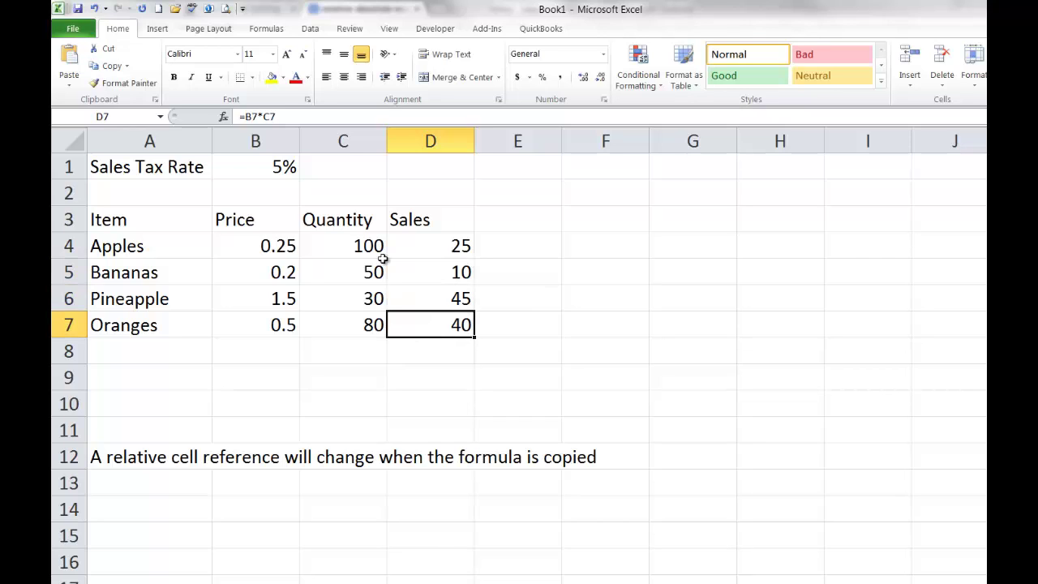
- Total the quantities C4:C7 with a SUM formula in cell C8 and copy it across to D8 for the Sales column
key(Left)
key(Down)
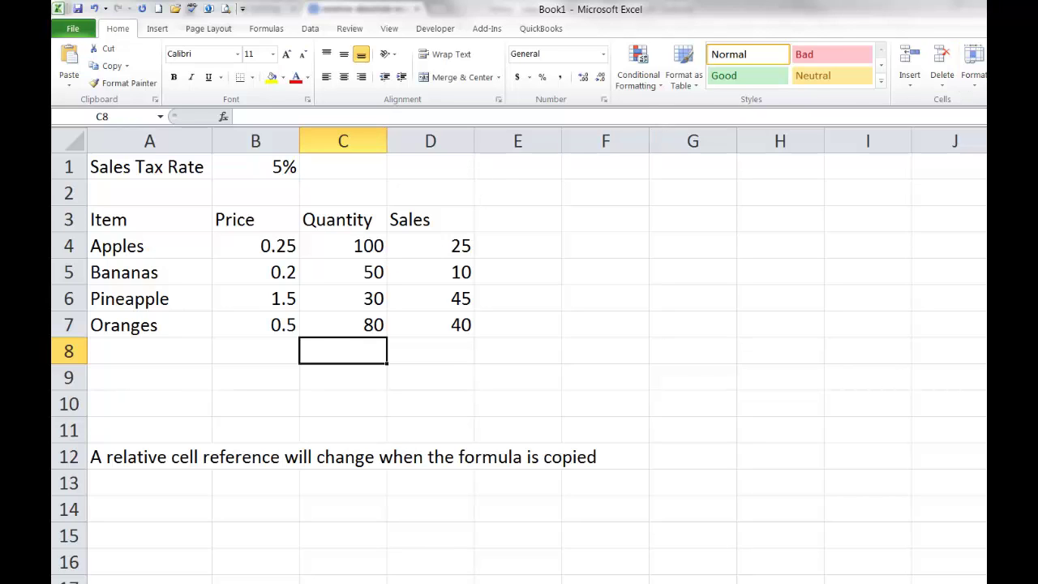
key(alt+=)
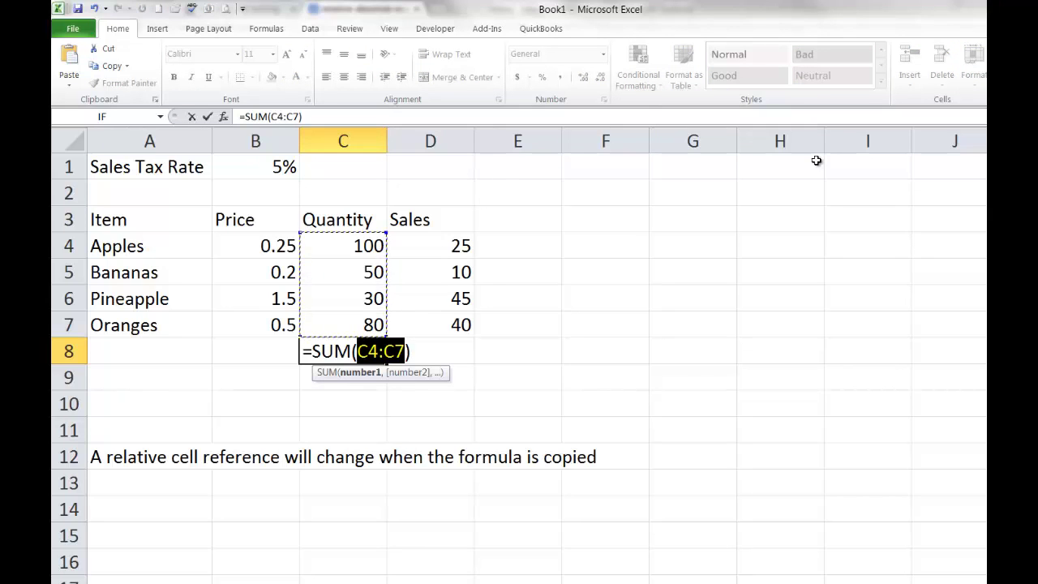
key(Return)
key(Up)
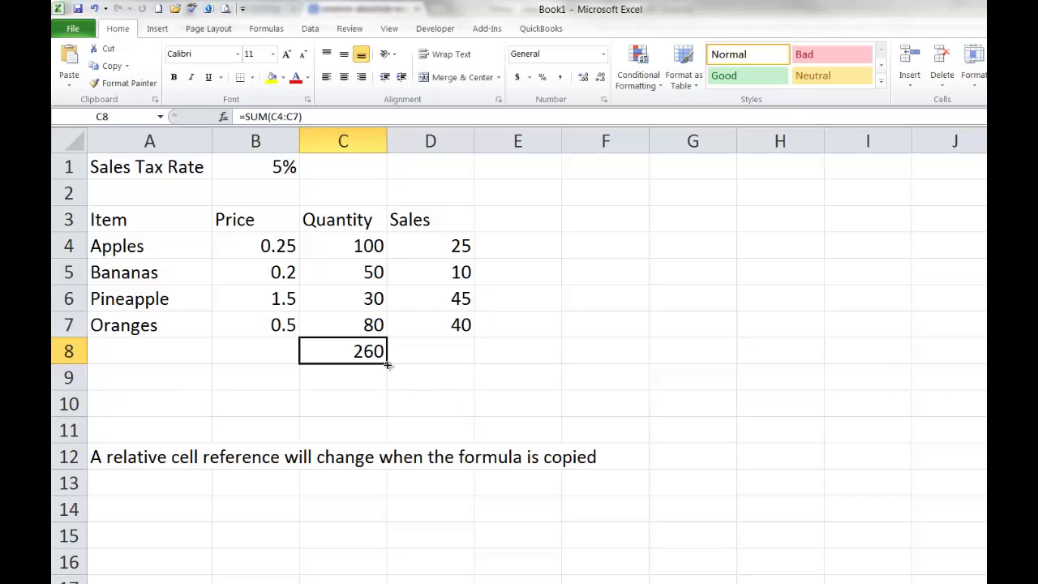
drag(387, 365, 463, 367)
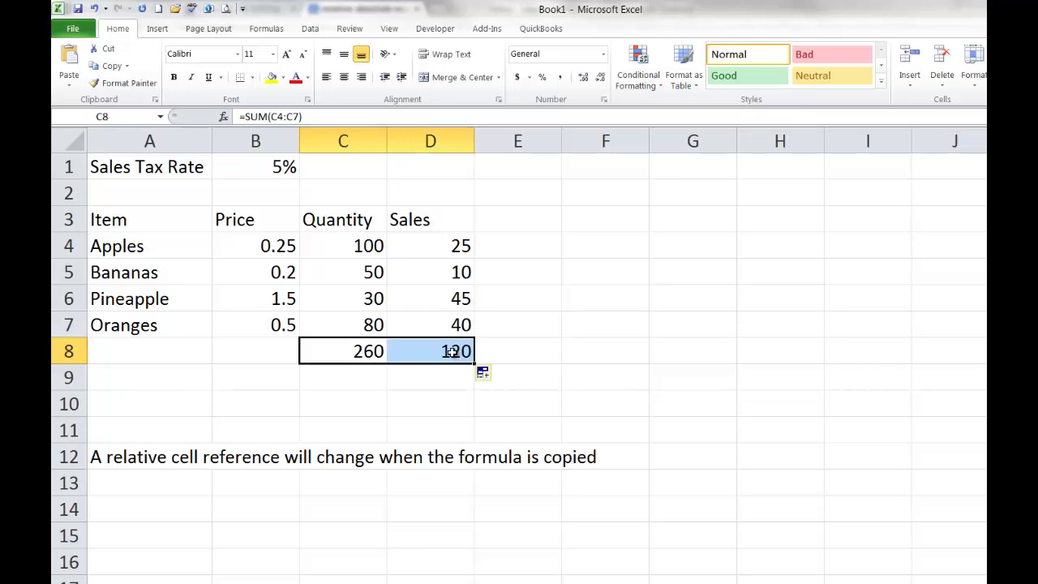
click(451, 351)
click(357, 351)
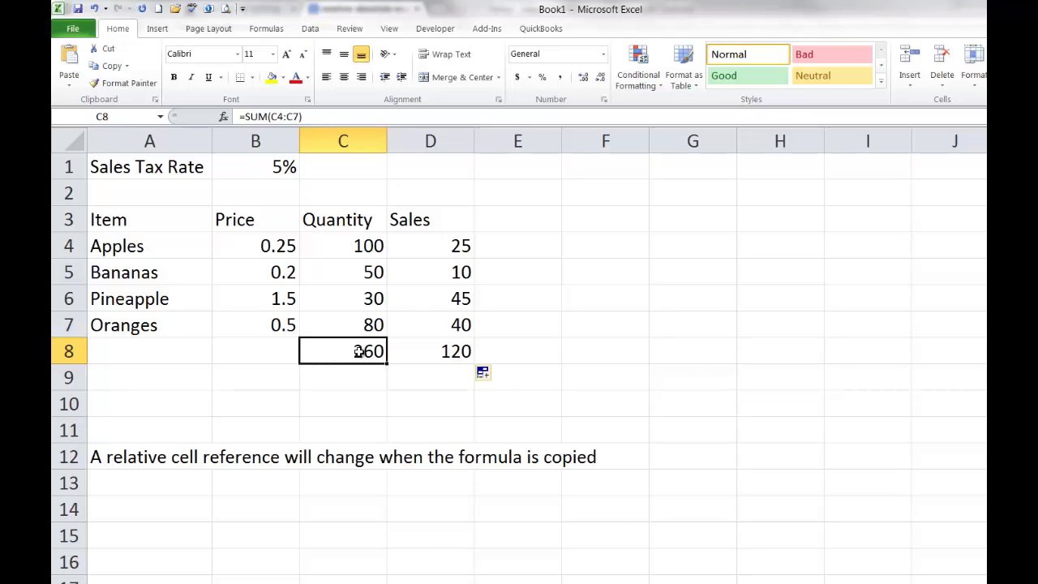
key(Right)
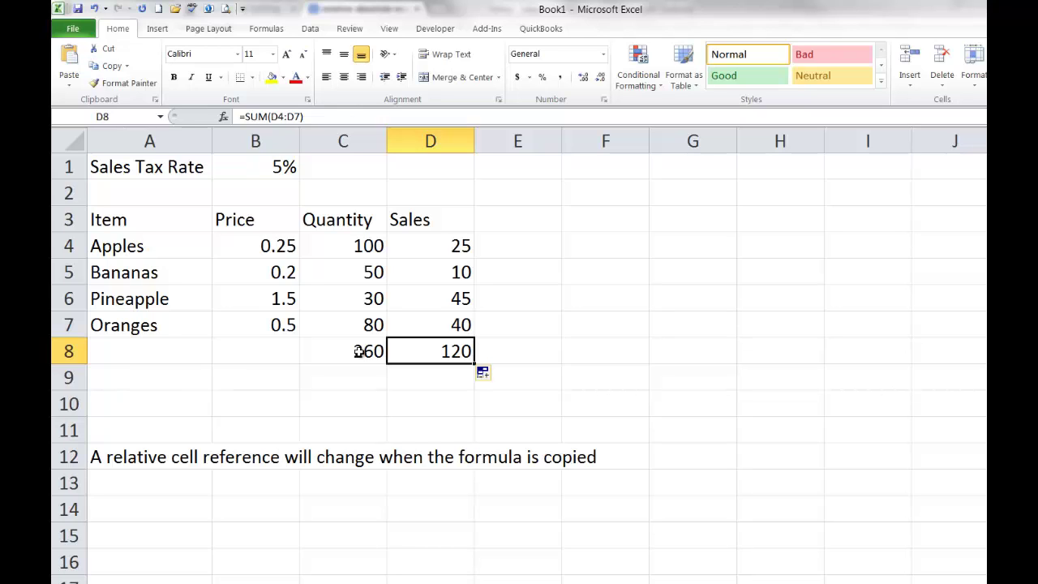
click(359, 351)
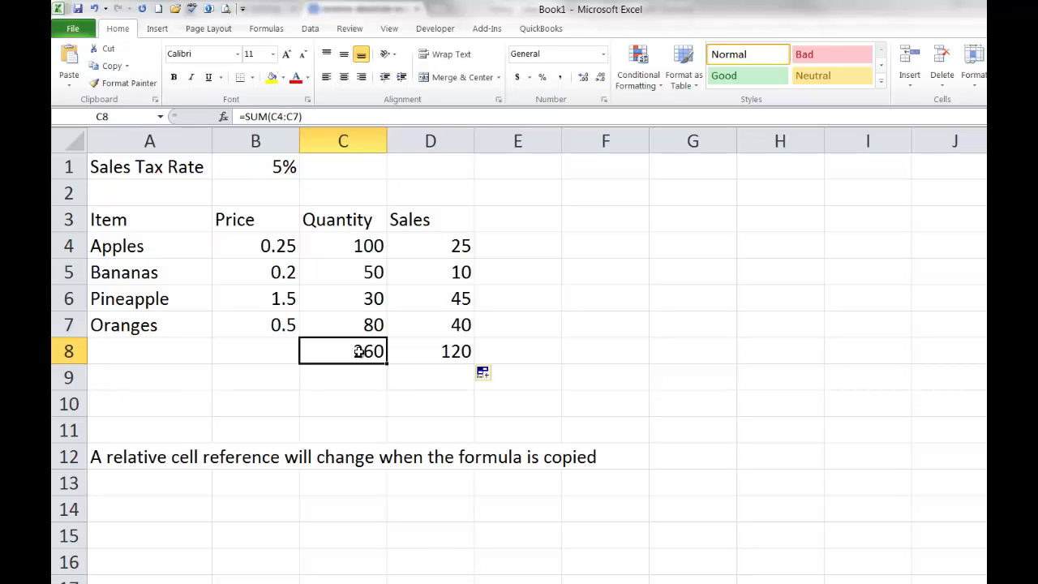
- Add the header "Sales tax" in cell E3, next to the Sales header
click(529, 223)
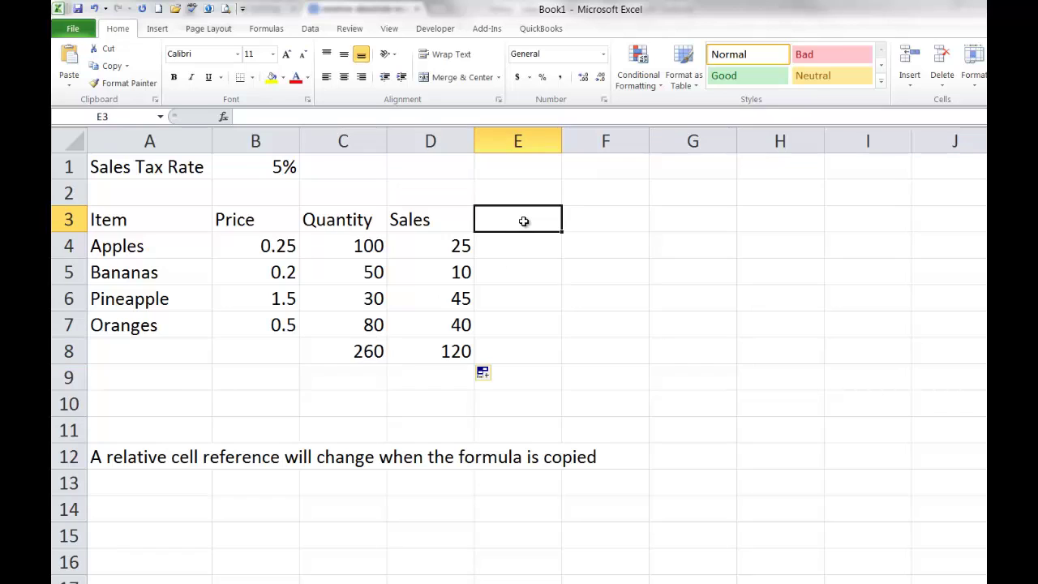
text(Sales tax)
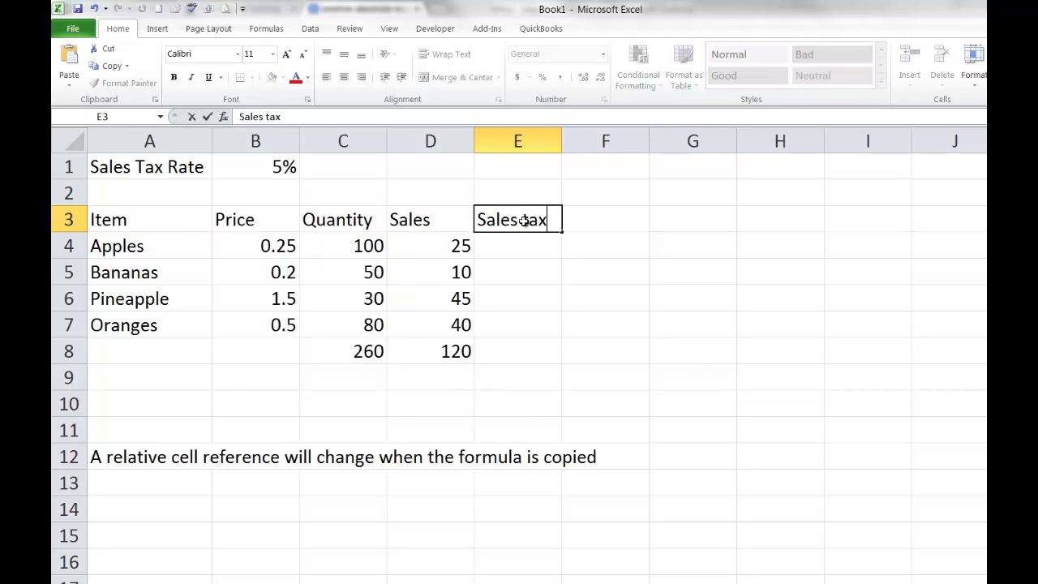
key(Return)
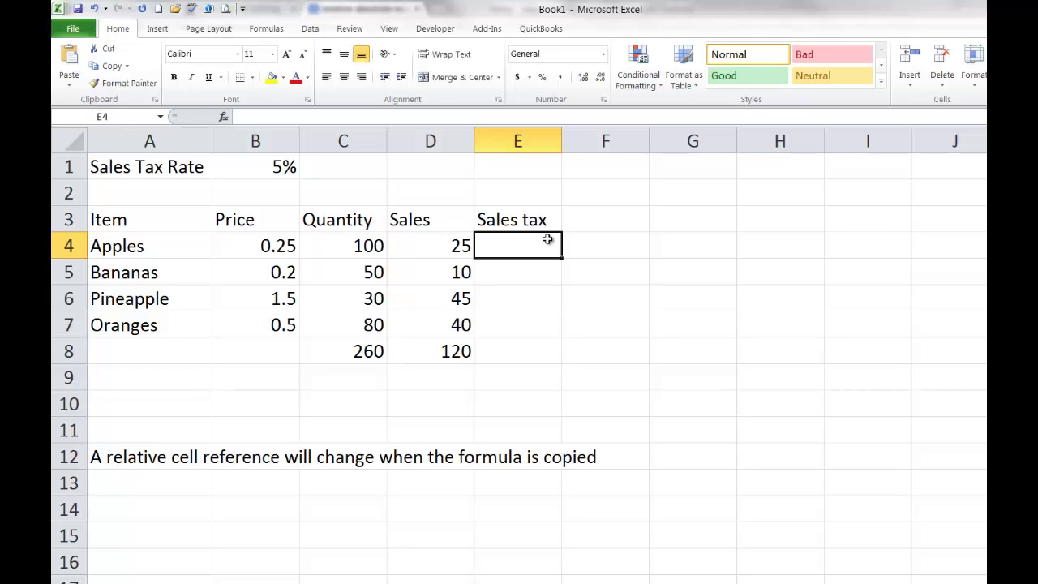
- Enter the formula =D4*B1 in cell E4 to calculate the sales tax for Apples
text(=)
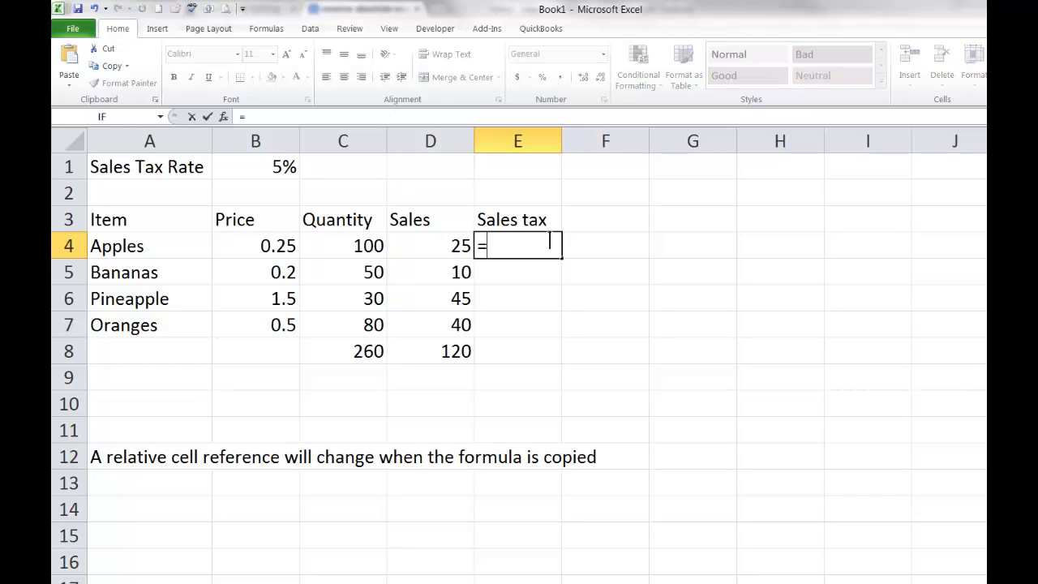
click(412, 245)
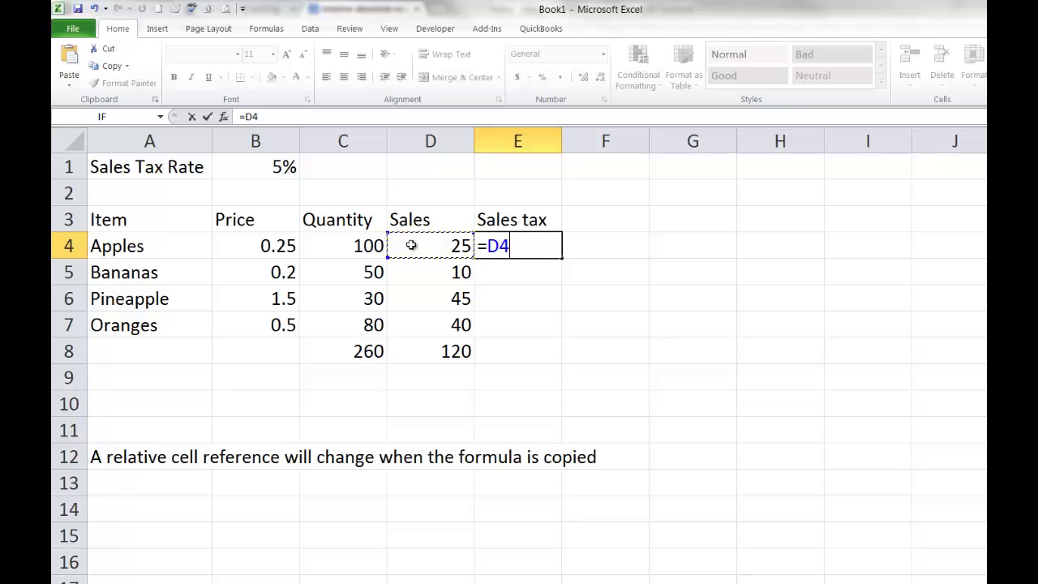
text(*)
click(257, 167)
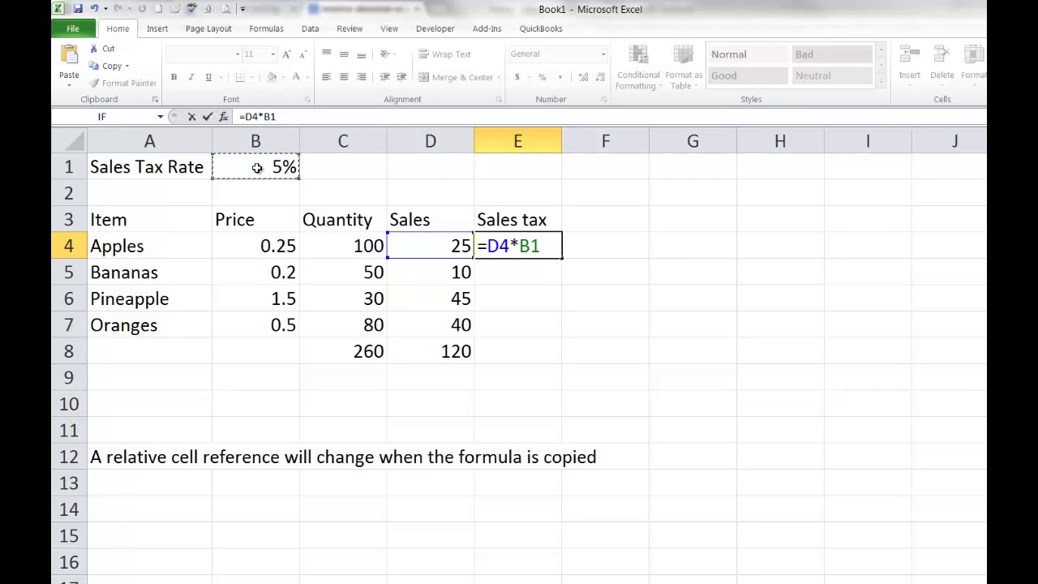
key(Return)
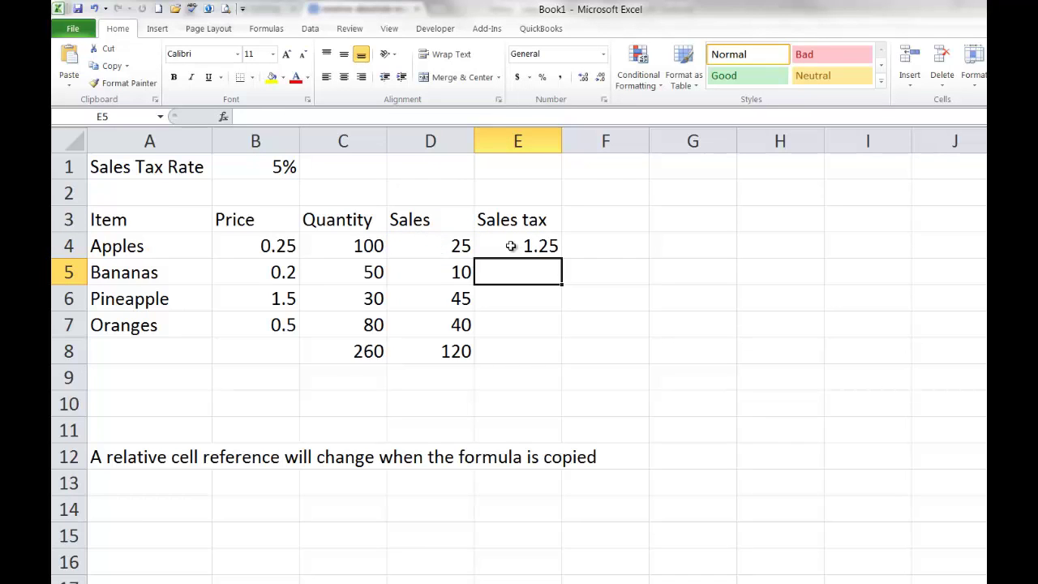
- Copy the Apples Sales tax formula from E4 down through E7 with its relative references
click(539, 245)
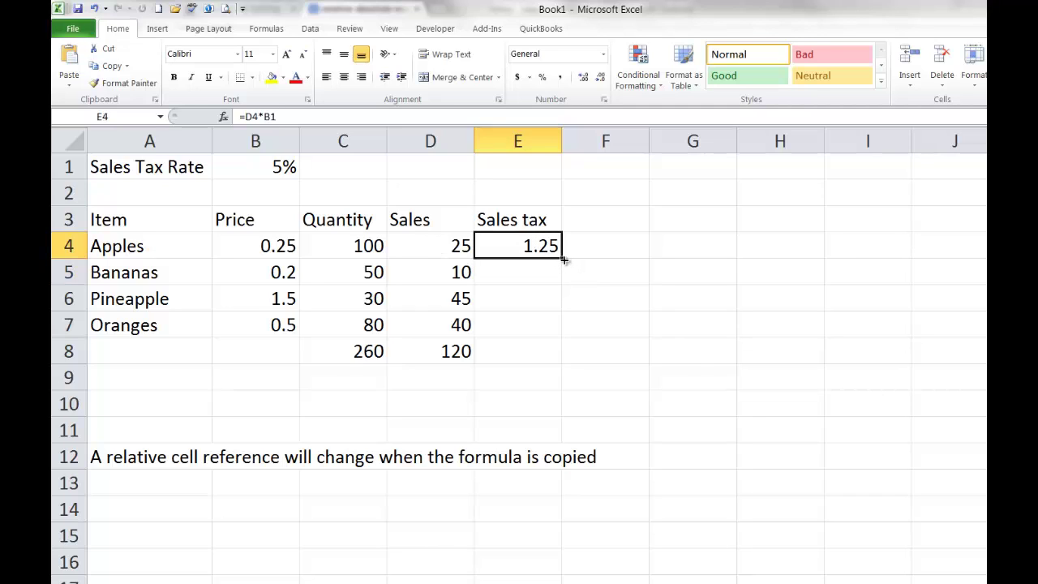
drag(562, 258, 562, 335)
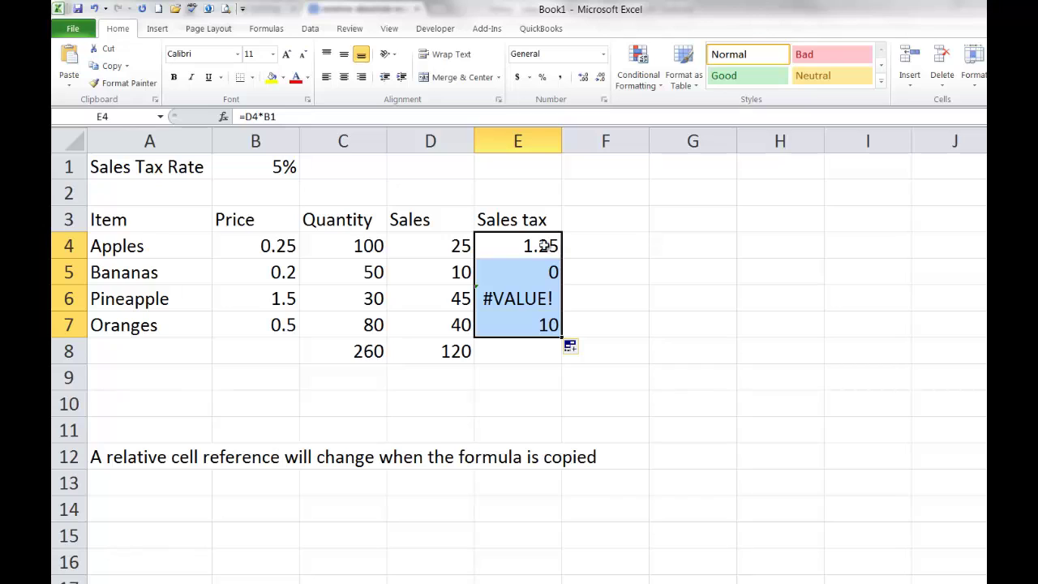
- Compare the copied Sales tax formulas in E4 to E6, checking how the reference to the tax rate shifts in each row
click(543, 246)
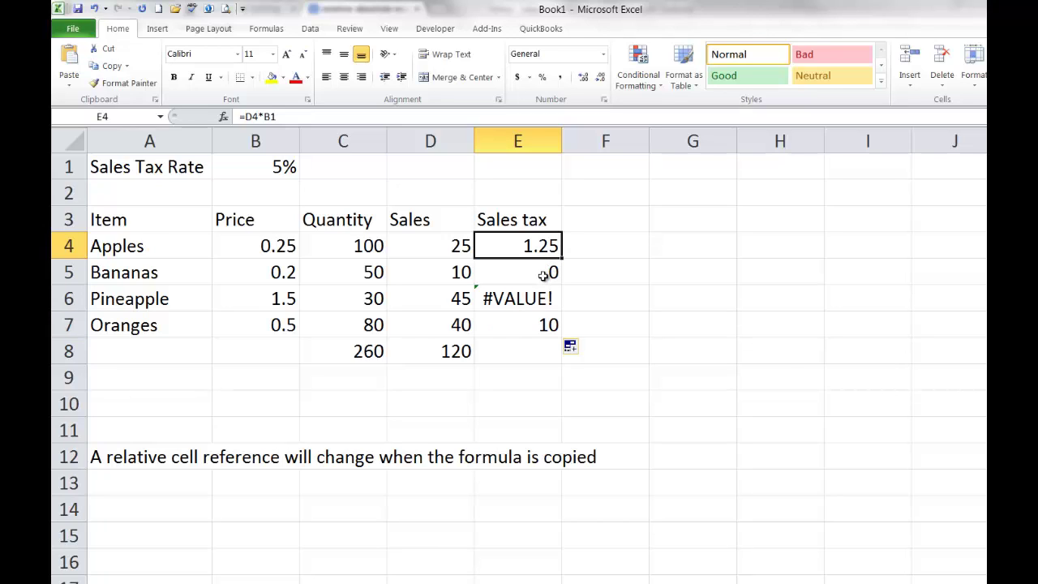
click(543, 277)
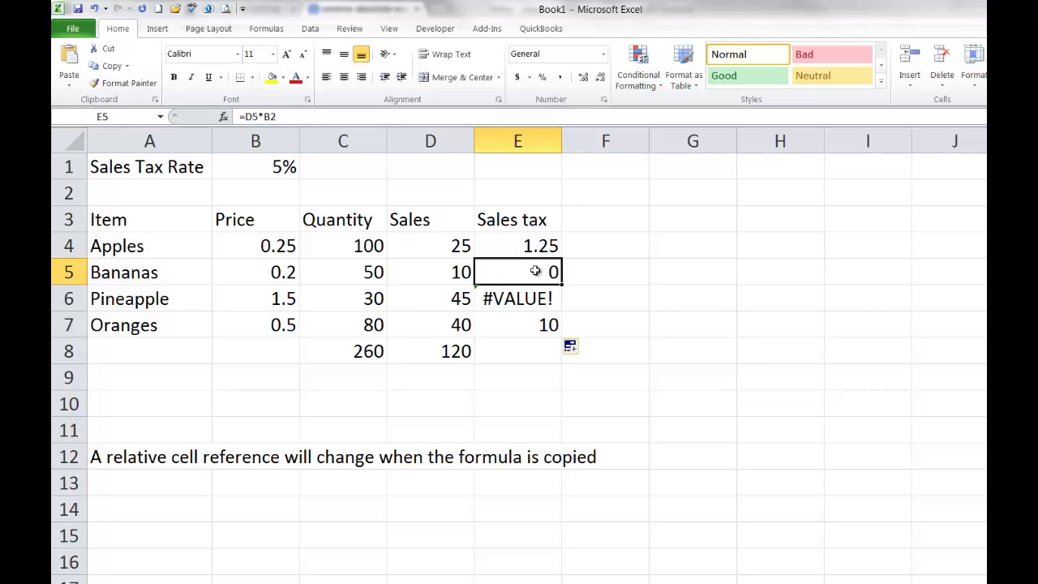
click(529, 253)
click(529, 276)
click(529, 252)
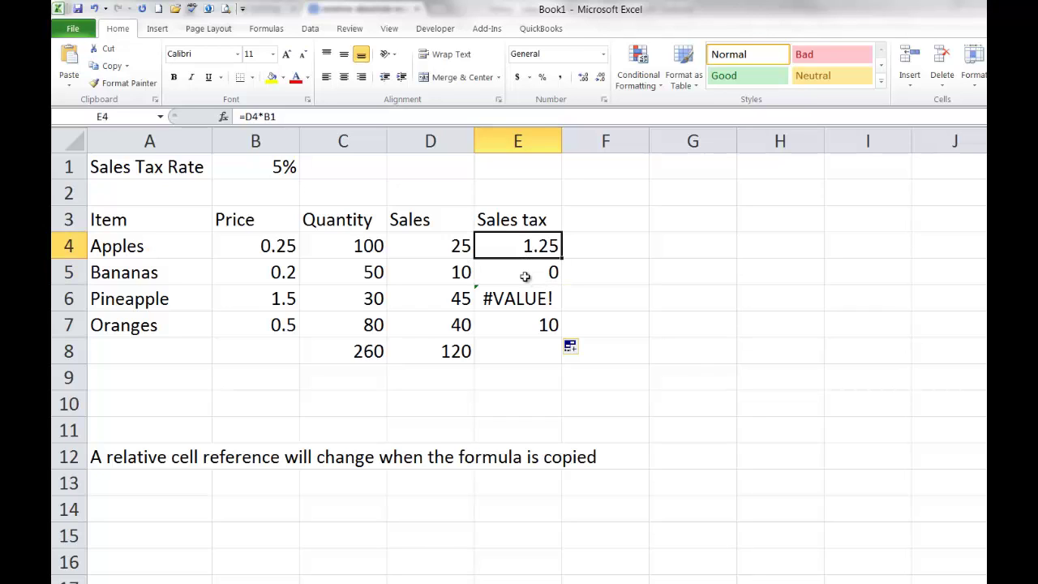
click(528, 276)
click(527, 252)
click(525, 275)
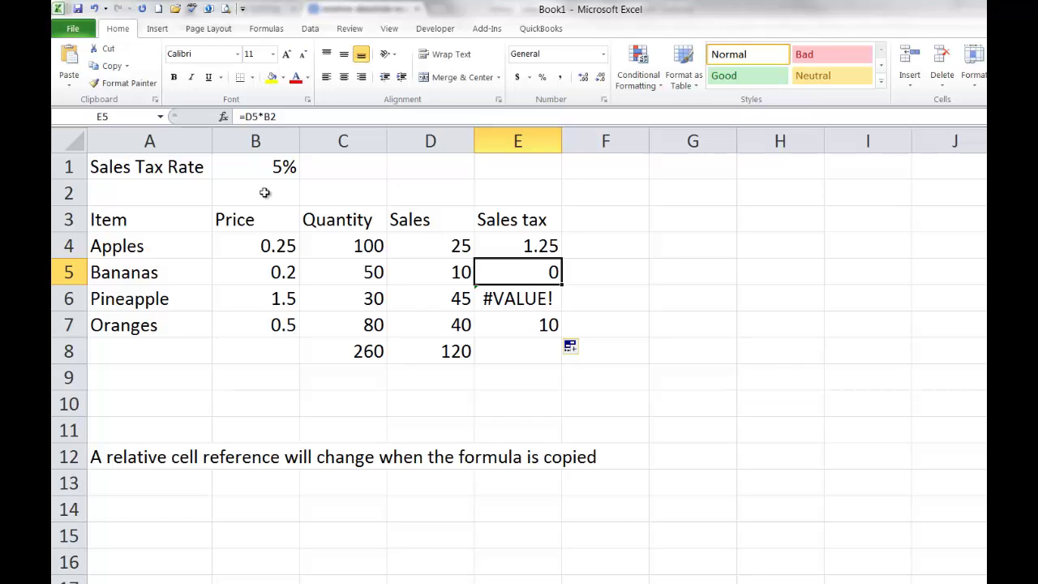
click(522, 300)
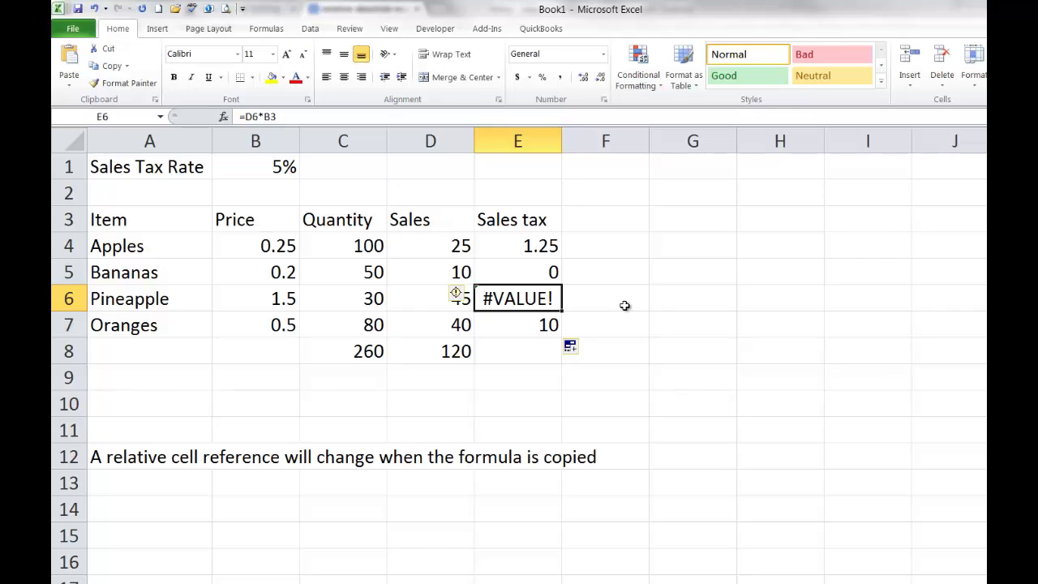
click(519, 266)
- Make the tax rate reference in E4 absolute so the formula reads =D4*$B$1, and copy it down through E7
click(516, 244)
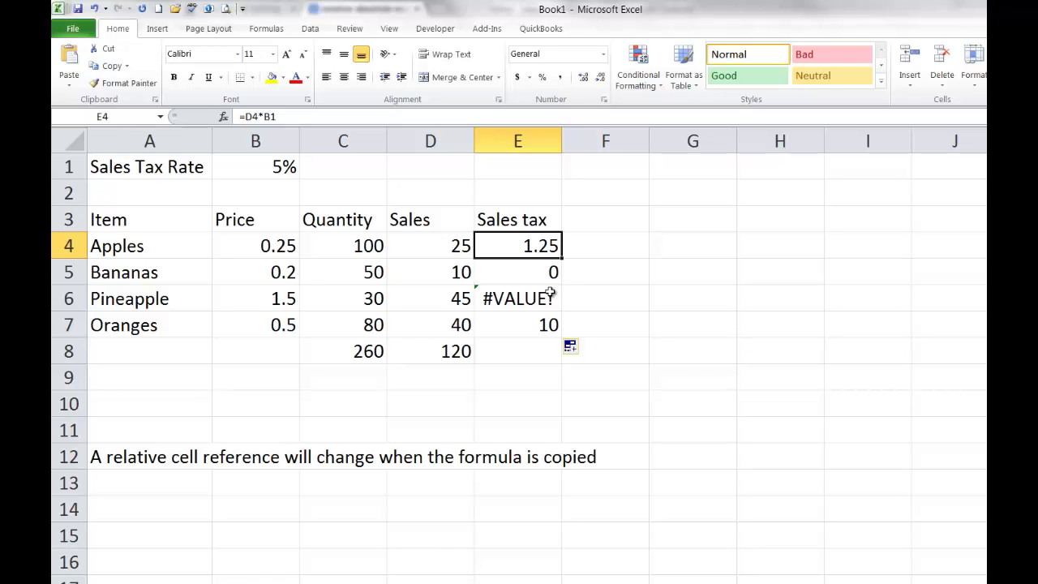
click(272, 116)
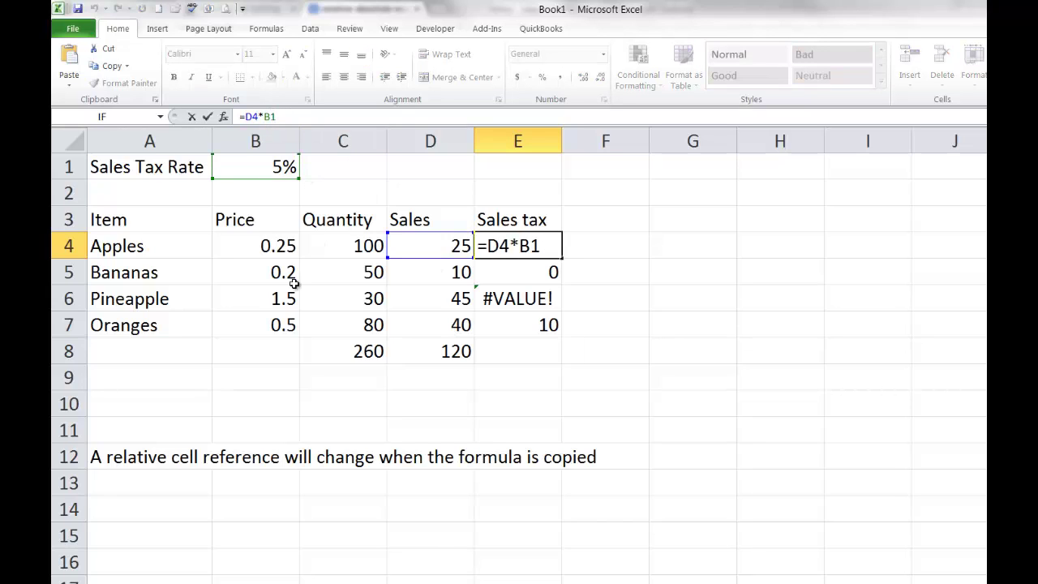
key(F4)
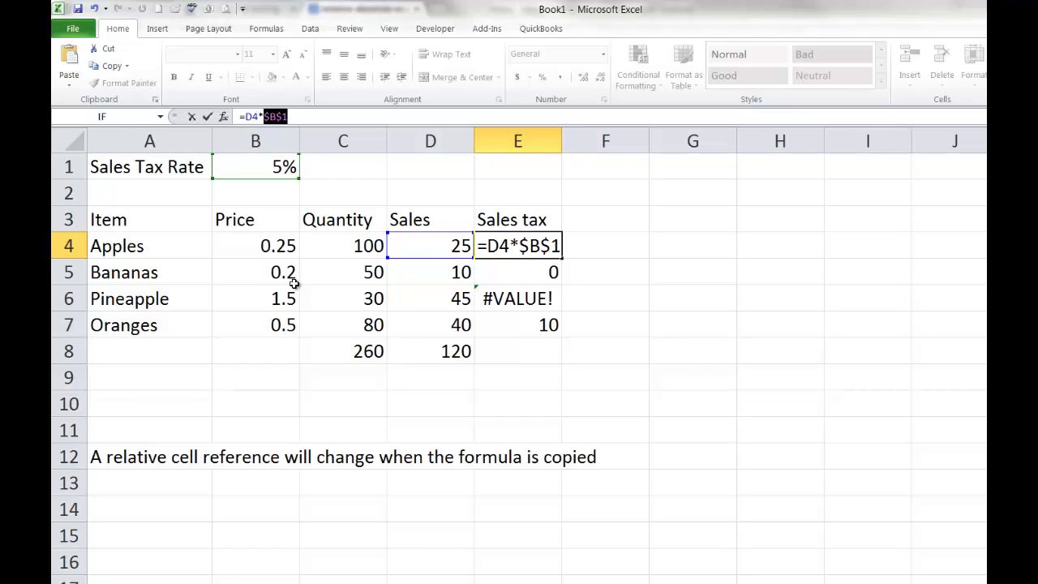
key(F4)
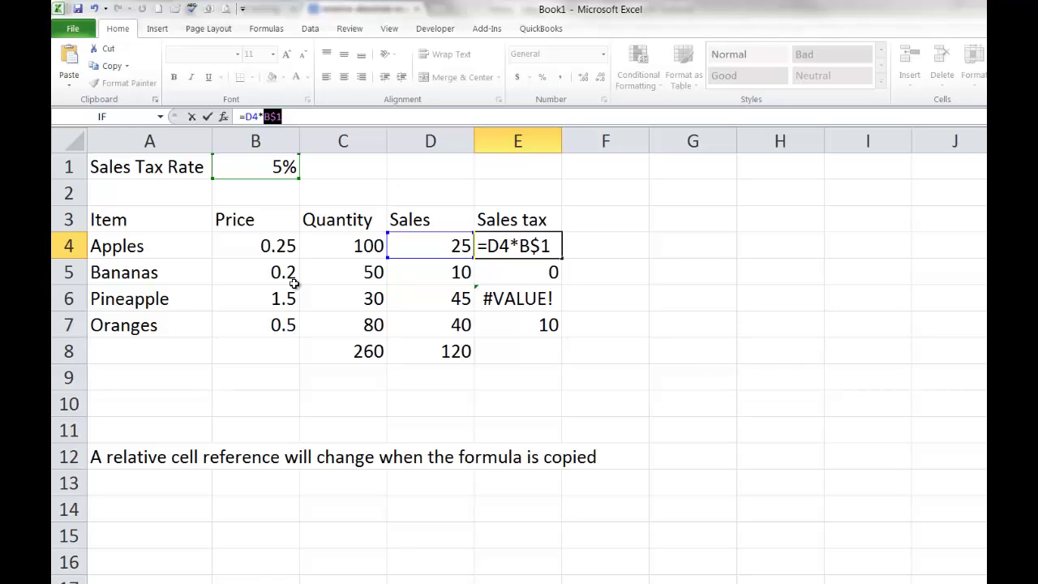
key(F4)
key(F4)
key(F4)
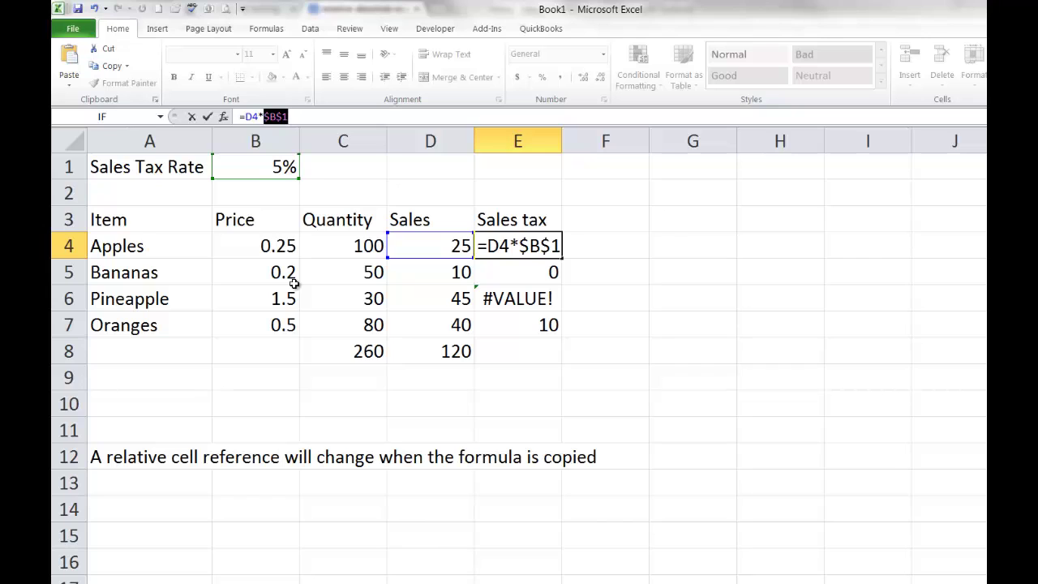
key(Return)
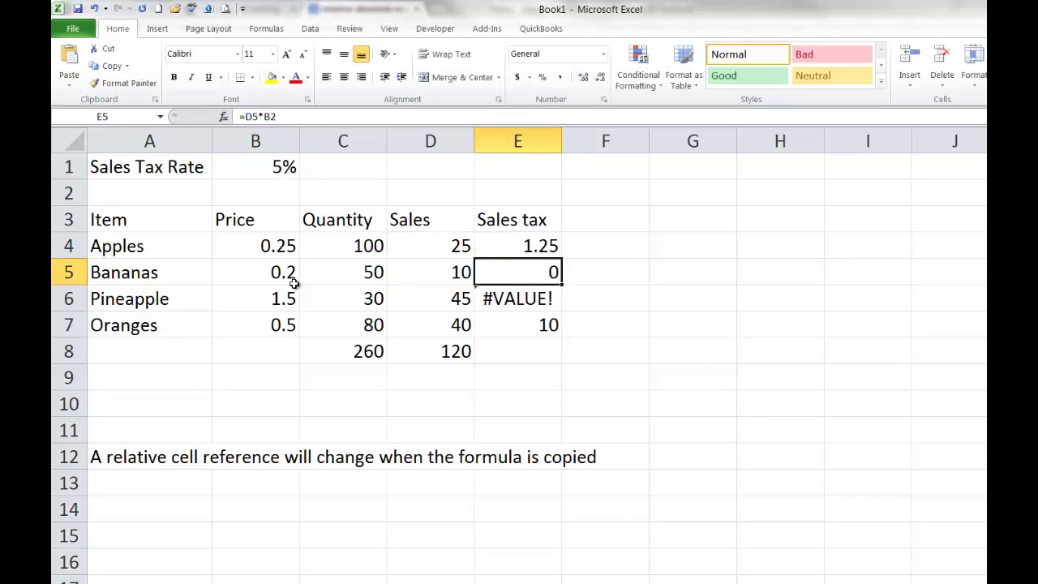
click(514, 247)
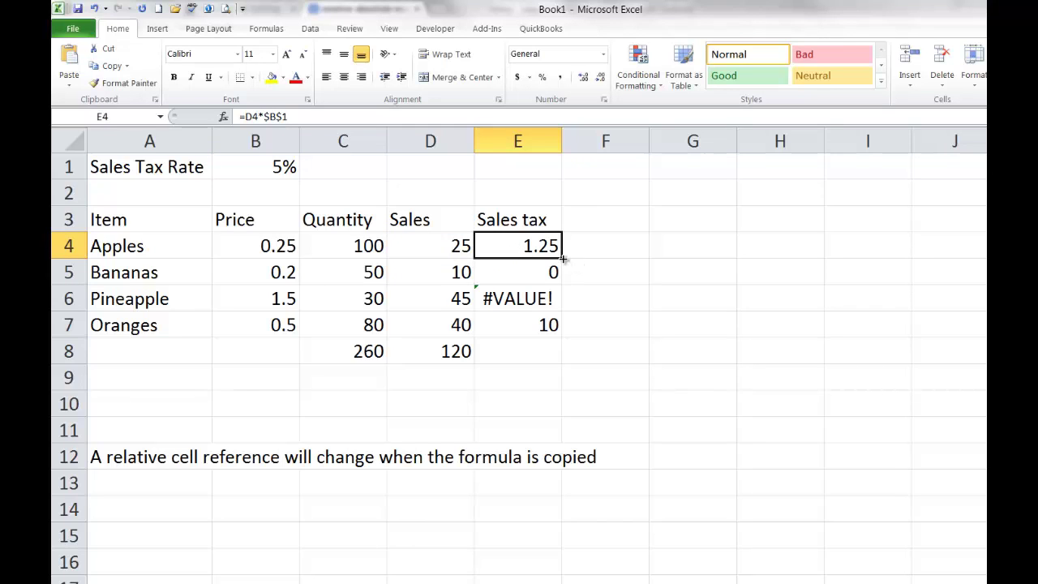
drag(562, 258, 562, 335)
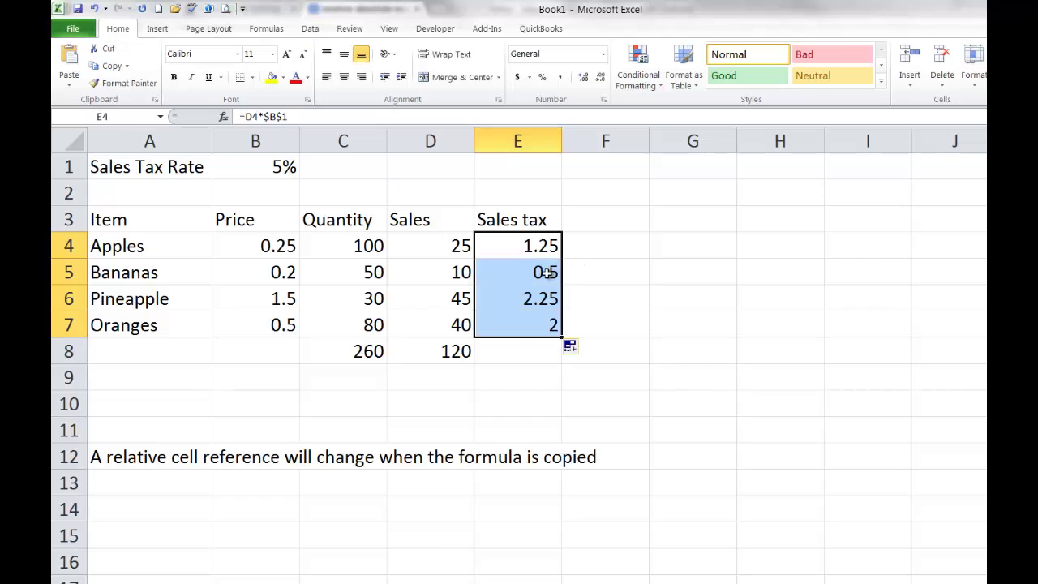
- Check the Sales tax formulas from Apples to Oranges, comparing their Sales reference with the absolute tax rate reference
click(545, 273)
click(542, 298)
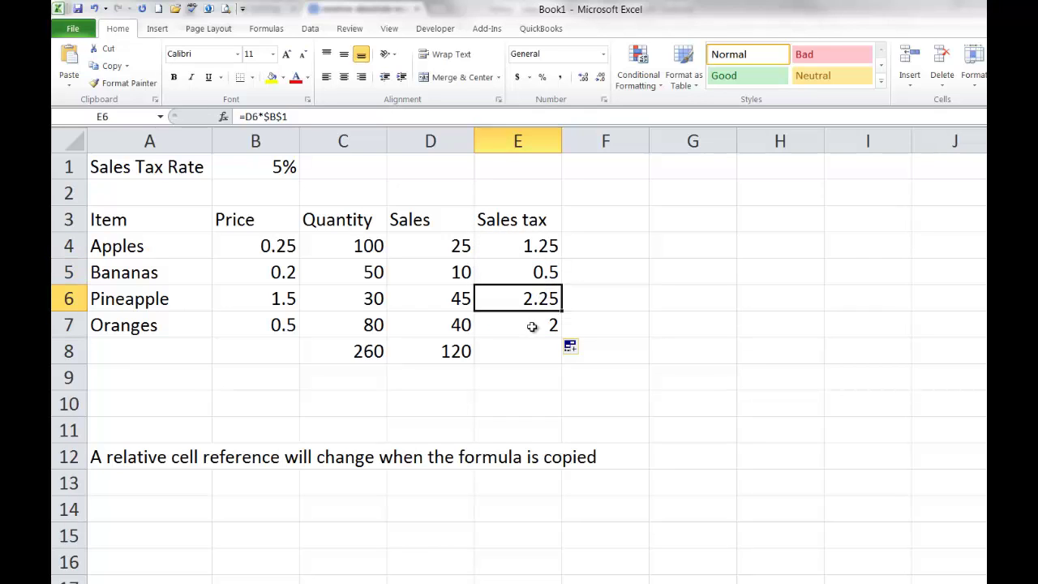
click(535, 325)
click(523, 253)
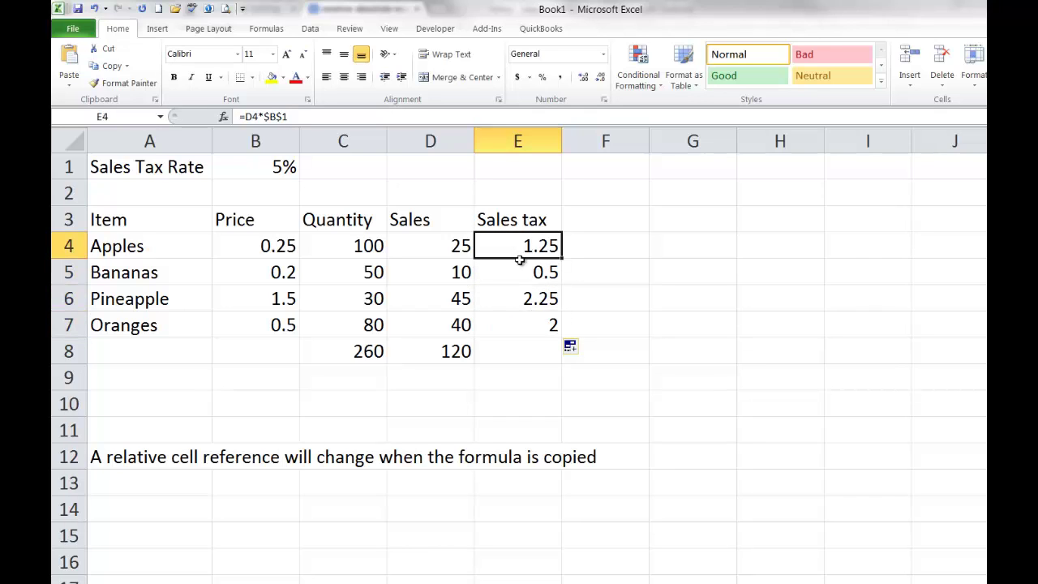
click(520, 274)
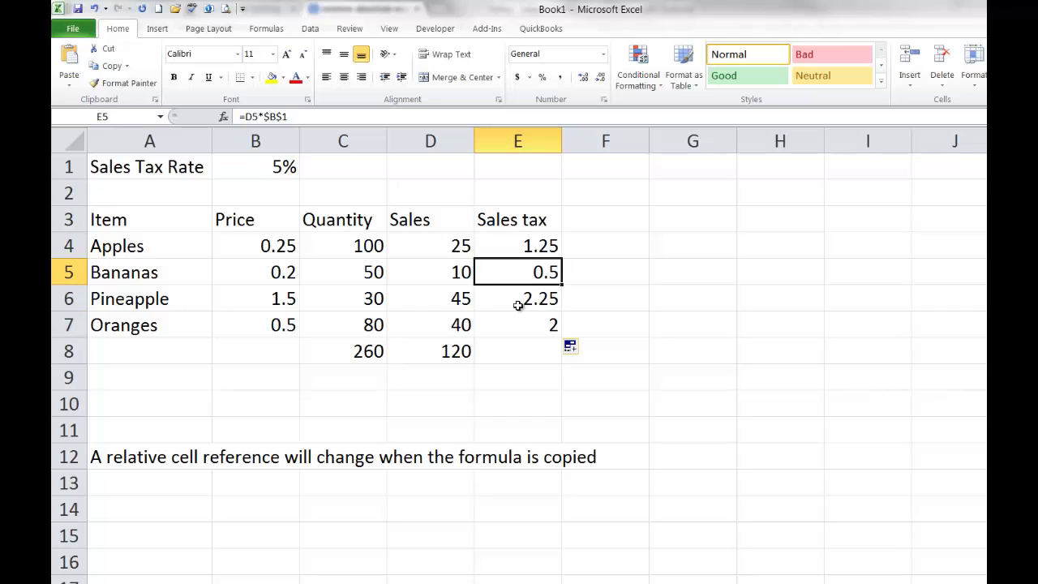
click(519, 300)
click(517, 321)
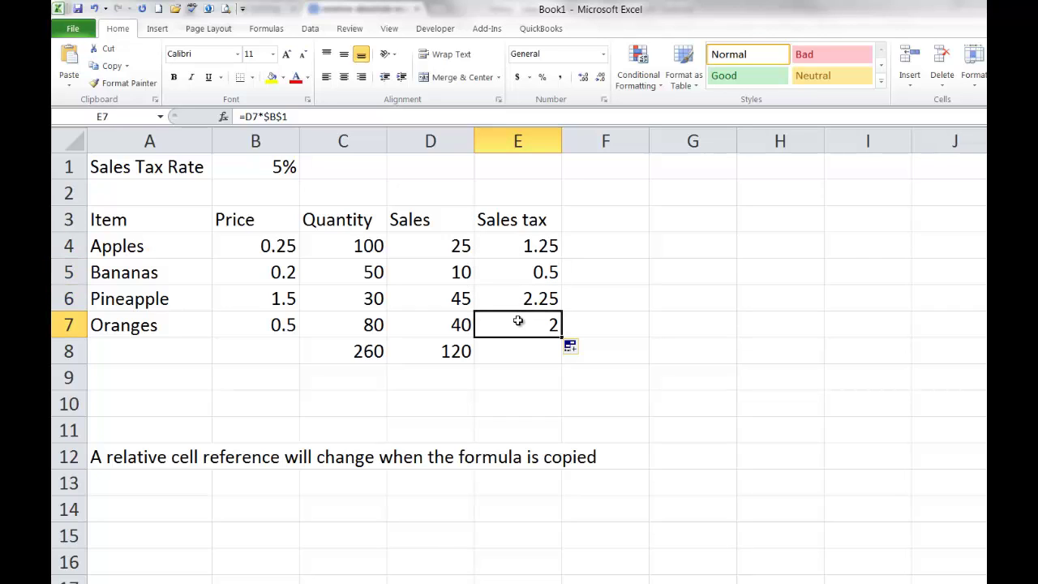
click(531, 244)
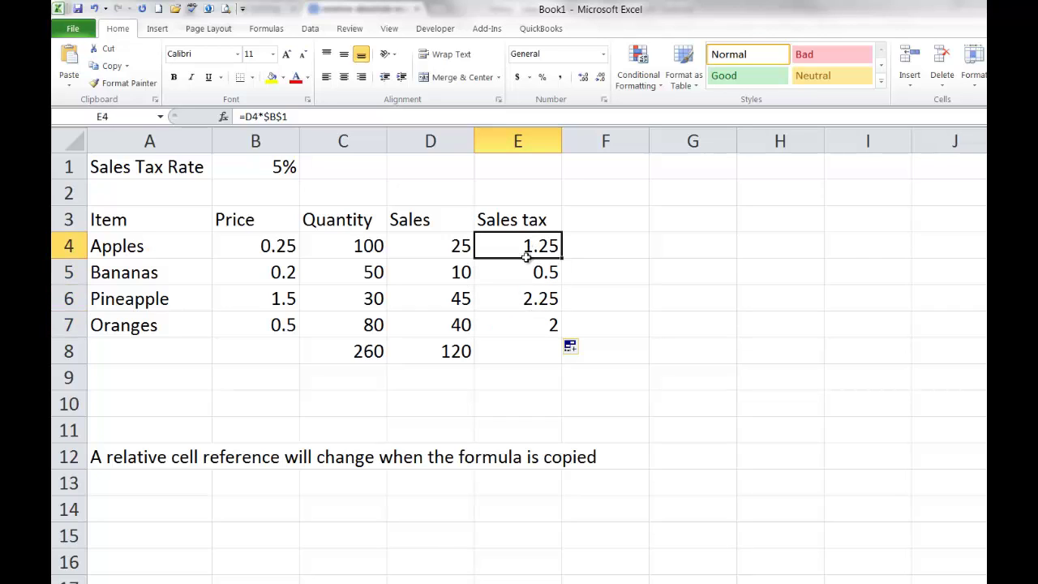
click(526, 266)
click(528, 298)
click(529, 328)
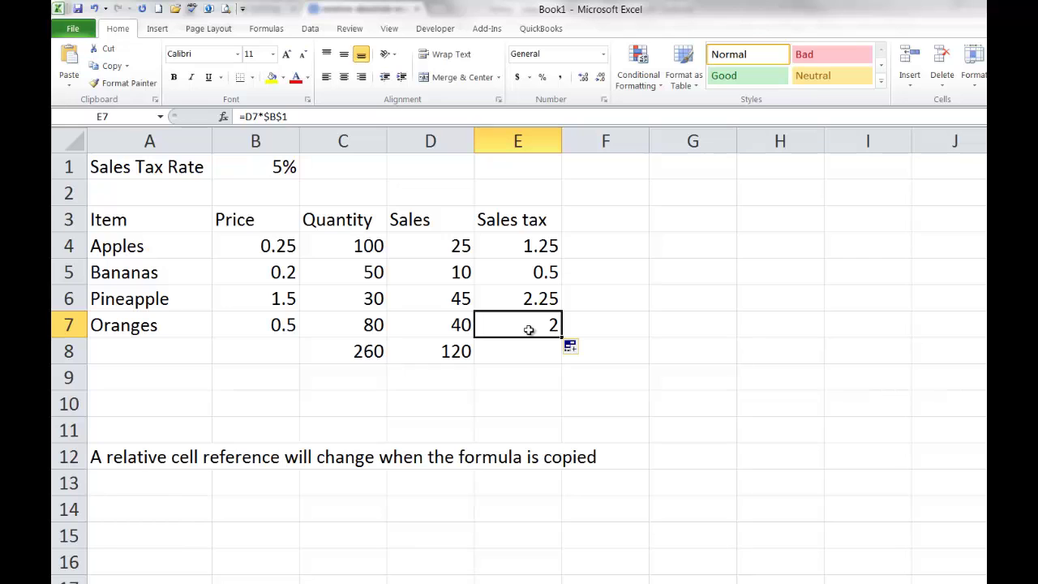
- Enter the note "An absolute cell reference will NOT change when the formula is copied" in cell A13
click(150, 486)
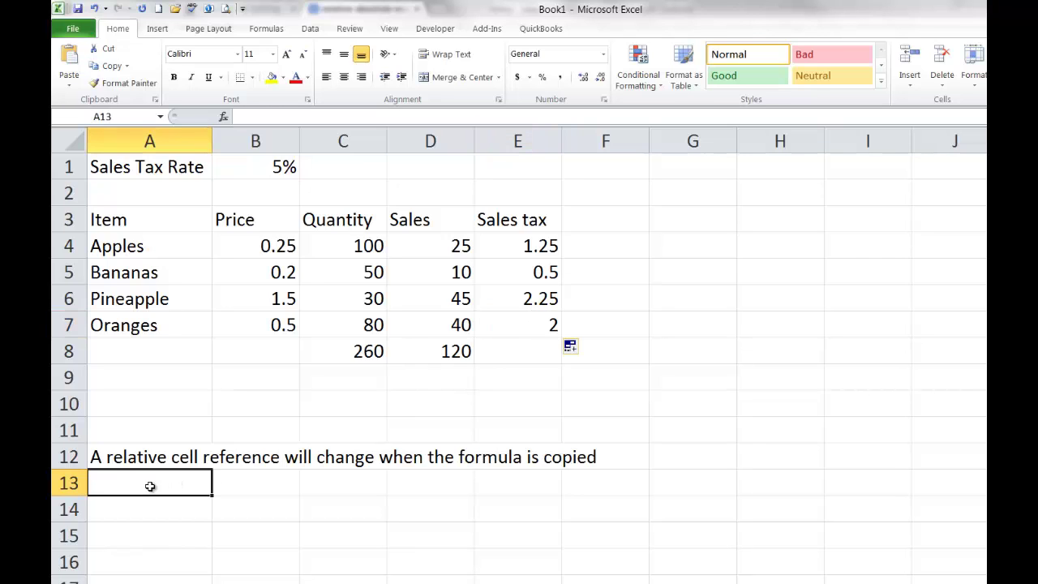
text(An )
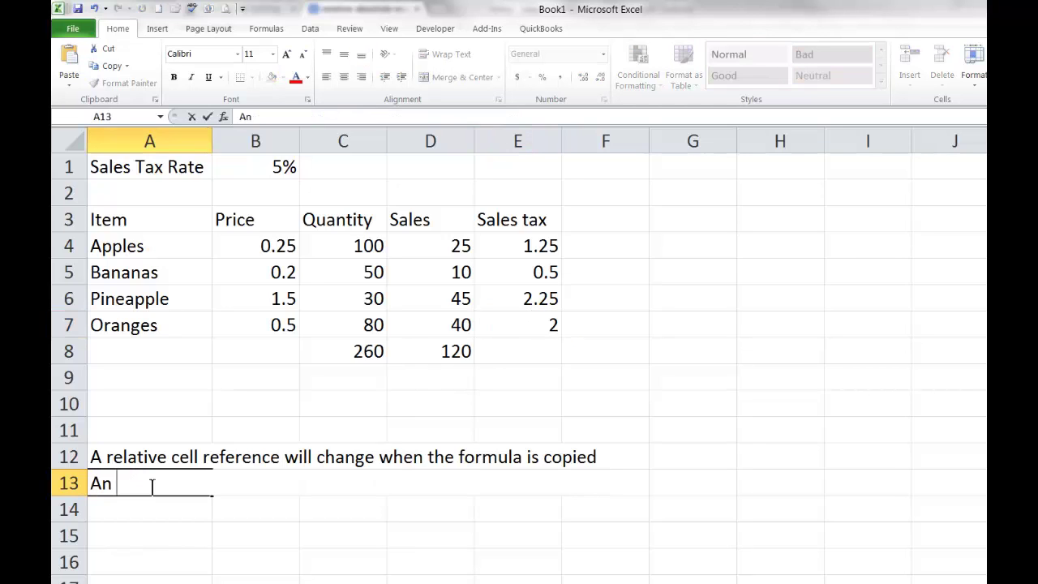
text(absolute cell refernce)
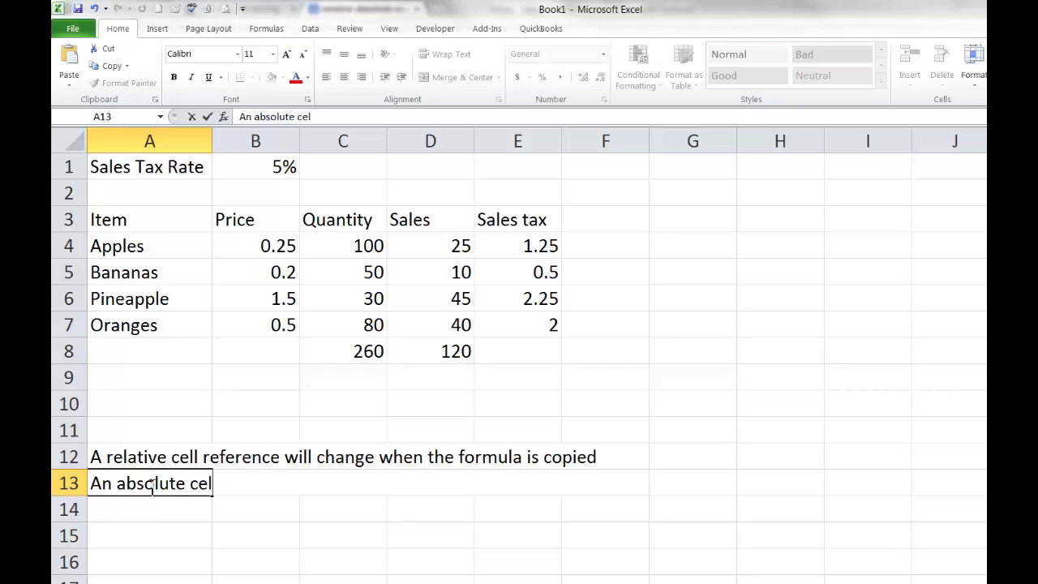
key(BackSpace)
key(BackSpace)
key(BackSpace)
key(BackSpace)
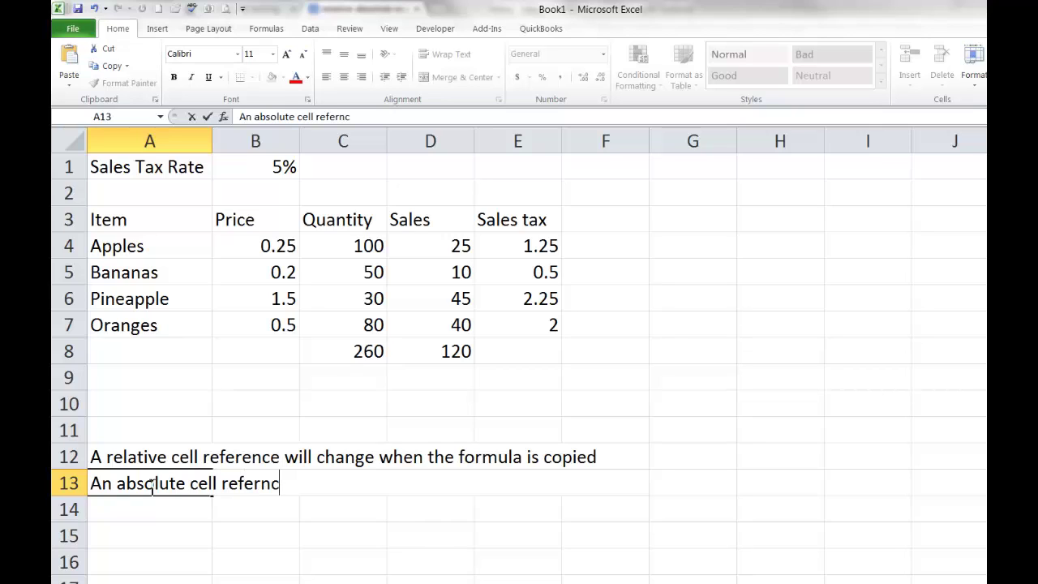
text(ence will NO)
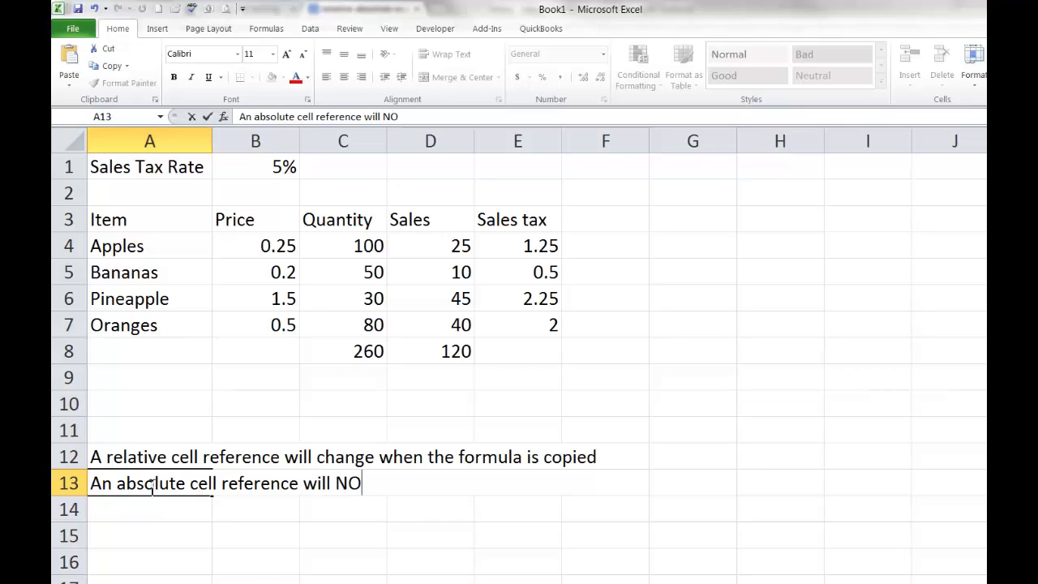
text(T change when)
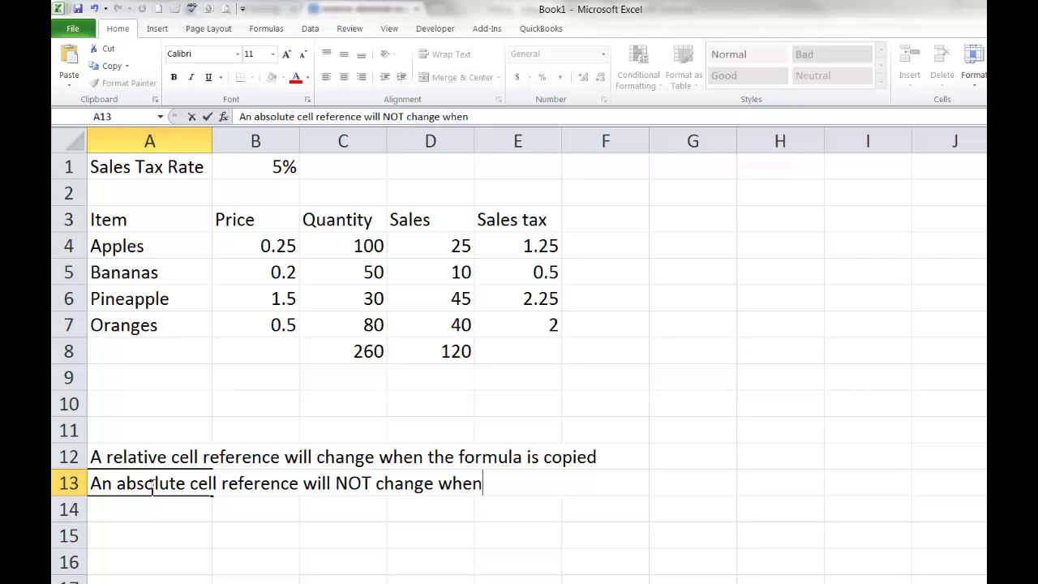
text( the formula is copied)
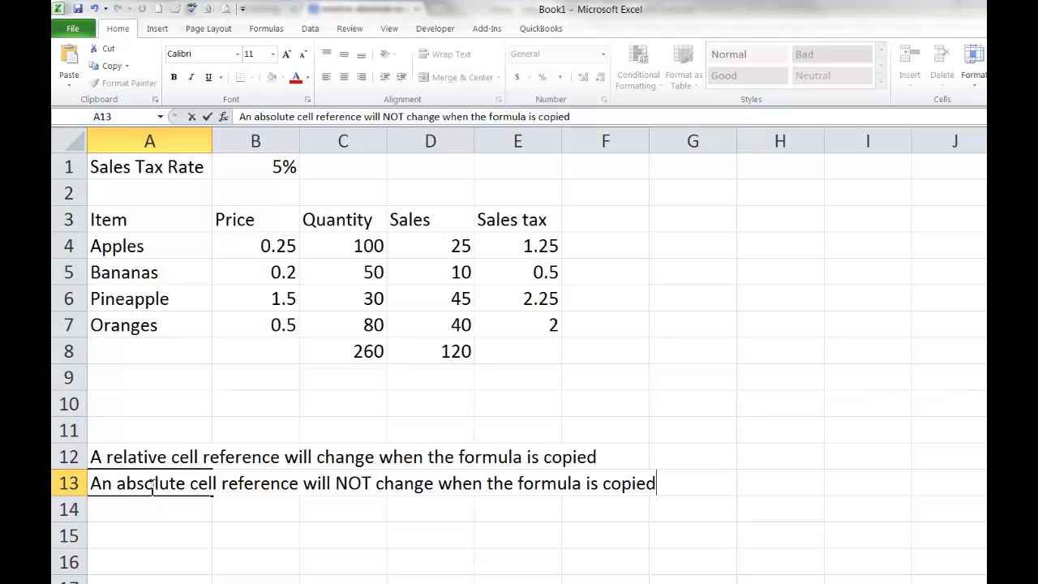
key(Return)
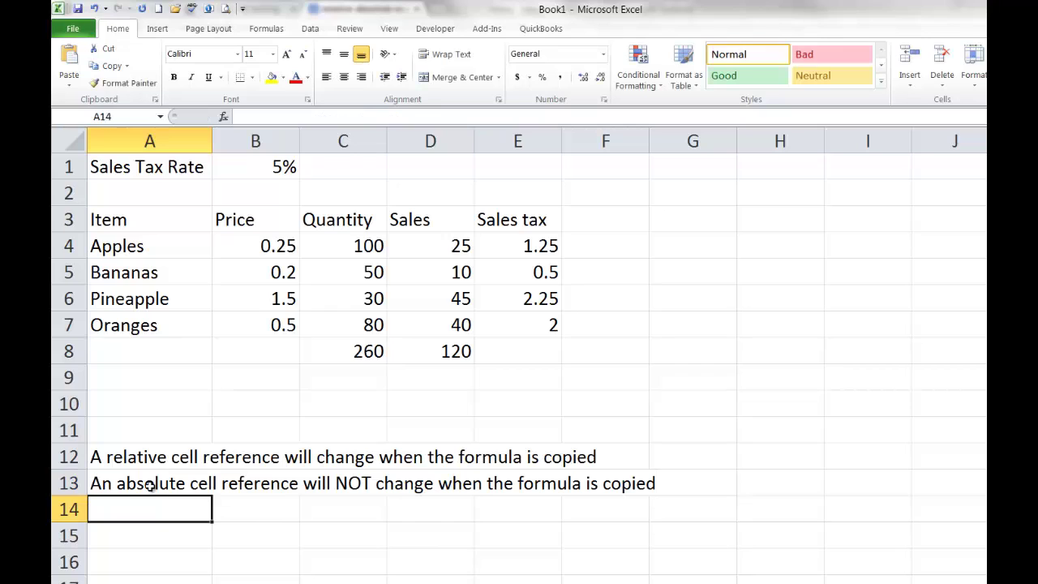
- Add the note "Use $$ to make a cell reference absolute" in cell A14
text(Use )
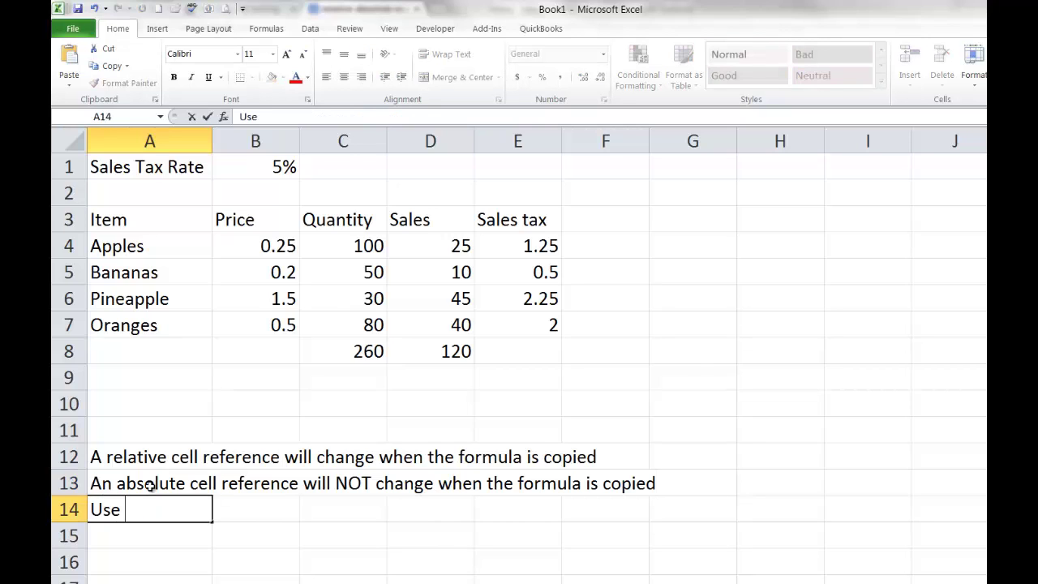
text($$ to make a cell refe)
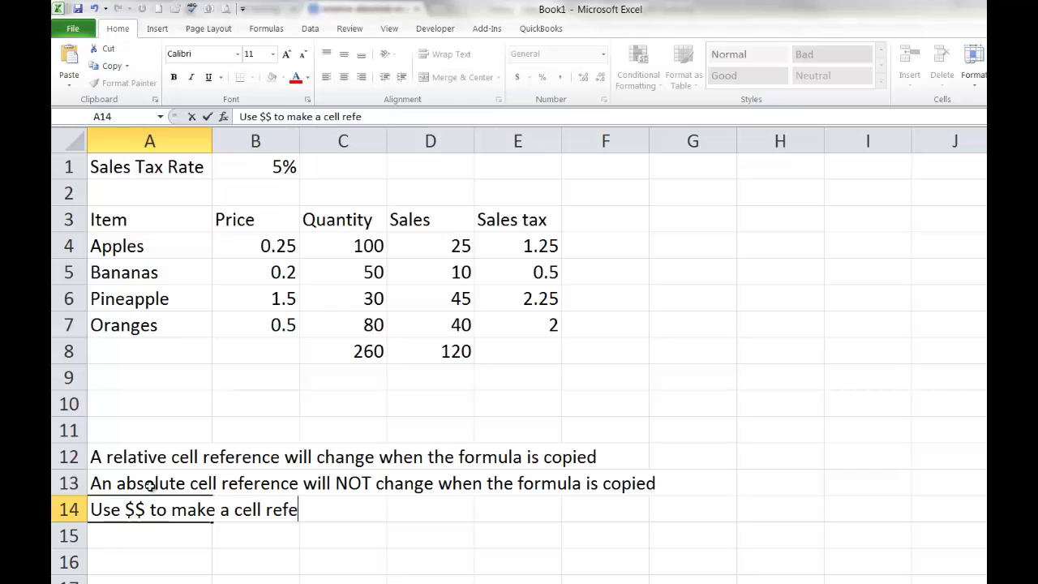
text(rence absolute)
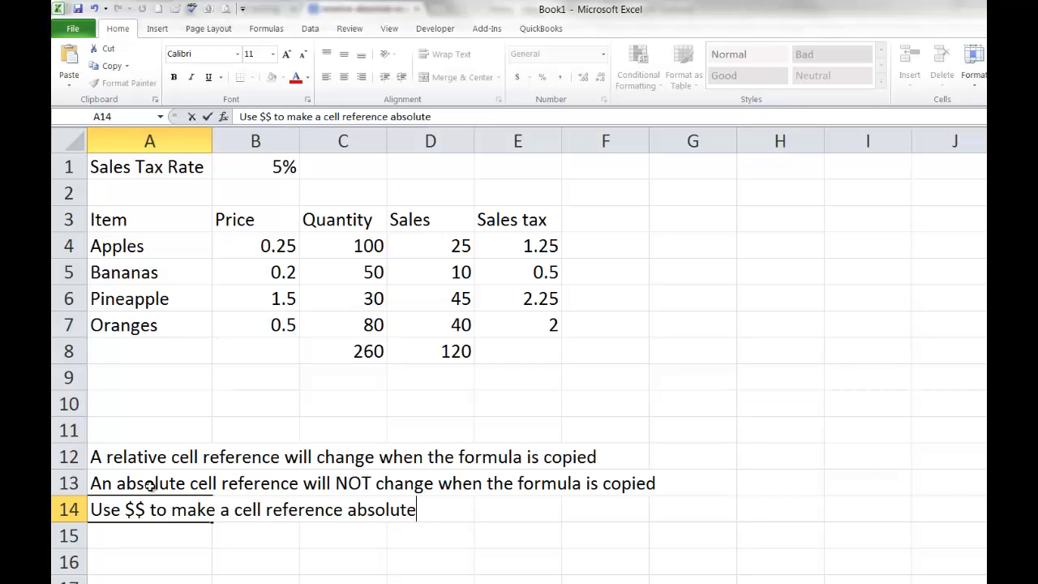
key(Return)
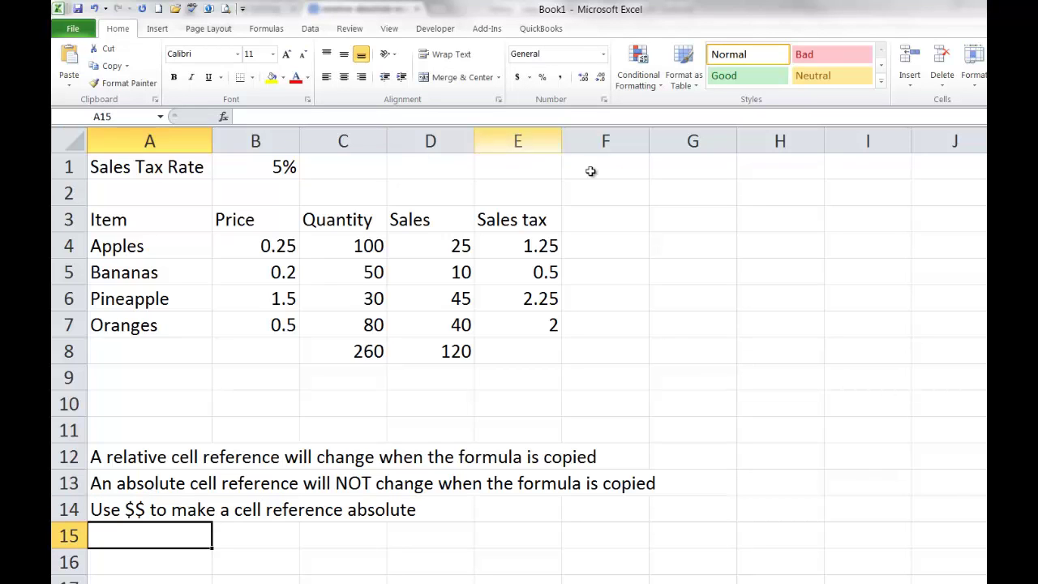
- Add the heading "Total sales" in cell F3, beside the Sales tax column
click(612, 253)
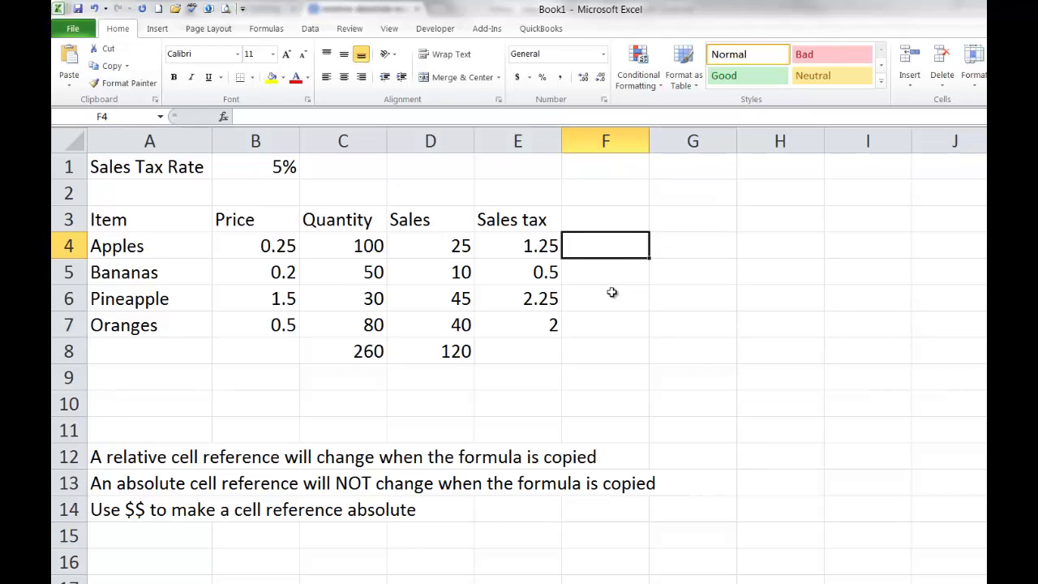
click(613, 220)
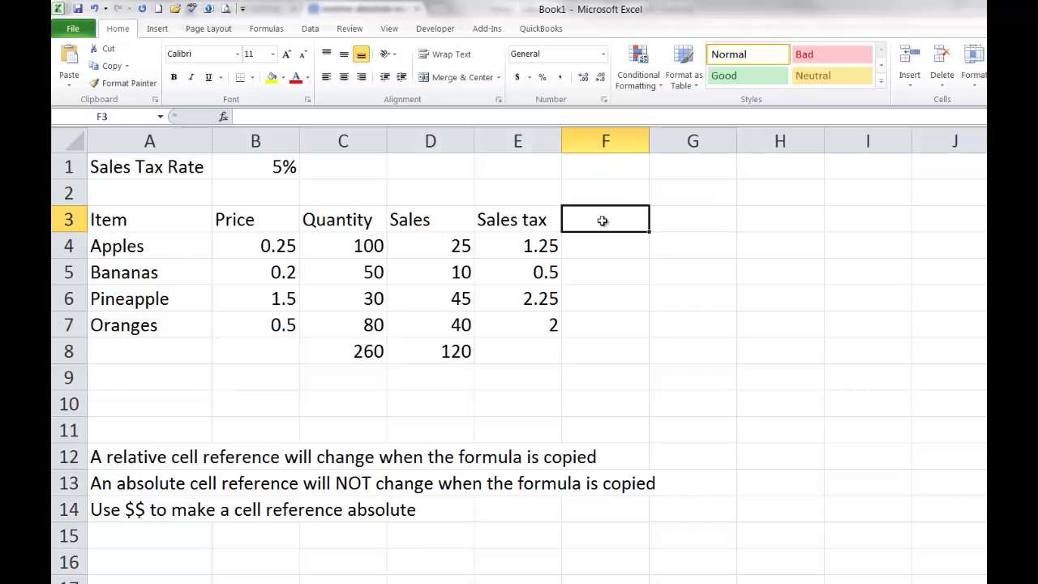
text(Total sales)
key(Return)
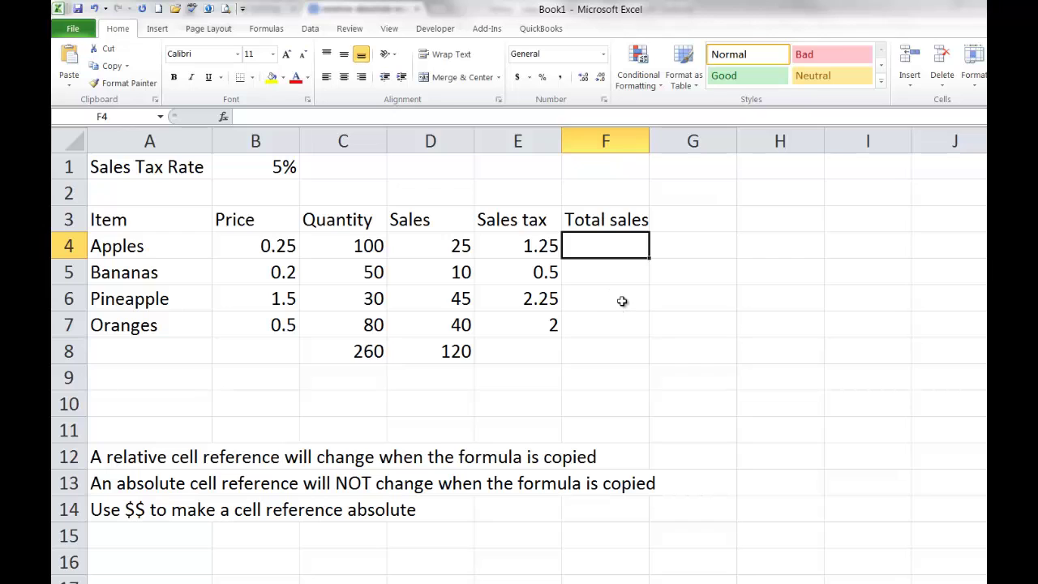
- Enter =D4+E4 in F4 to add Sales and Sales tax, and copy the formula down through F7
text(=)
click(438, 248)
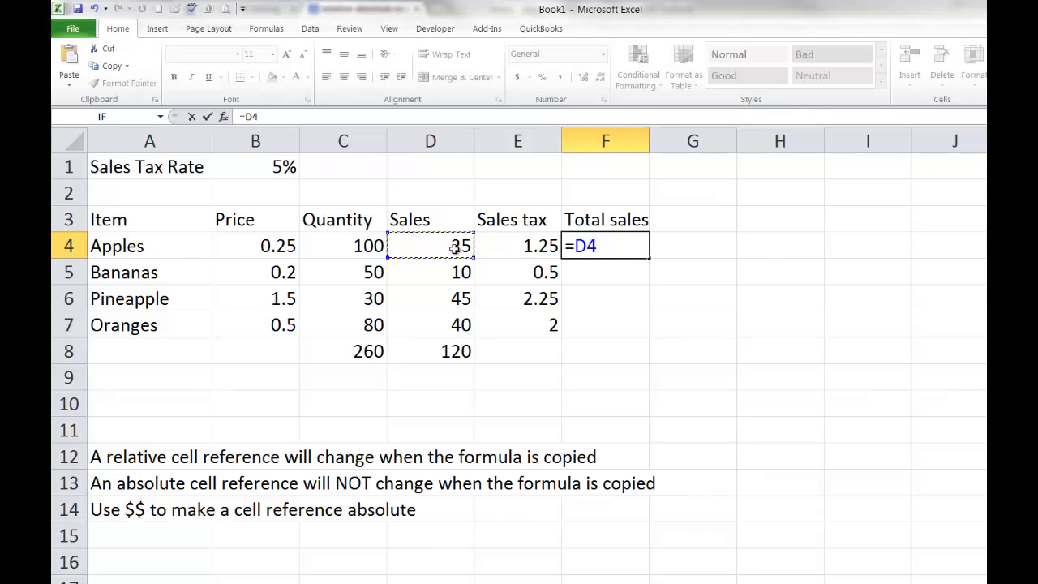
text(+)
click(516, 244)
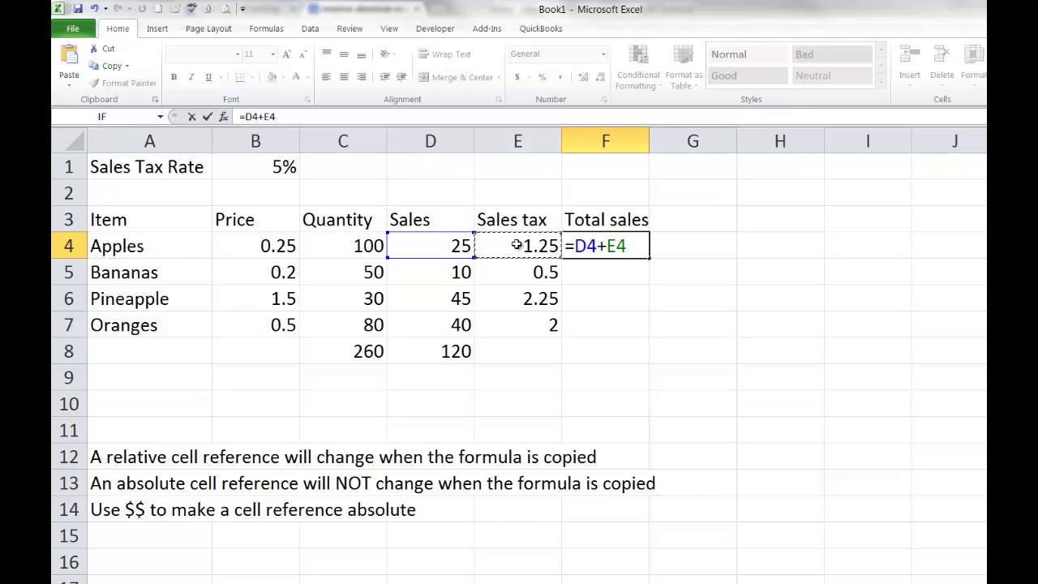
key(Return)
click(623, 243)
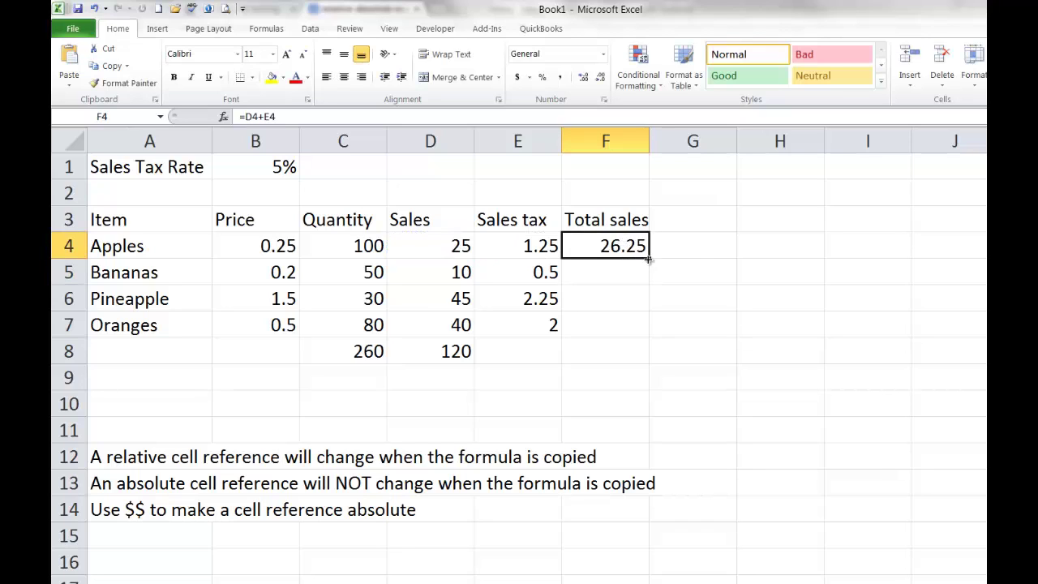
double_click(649, 258)
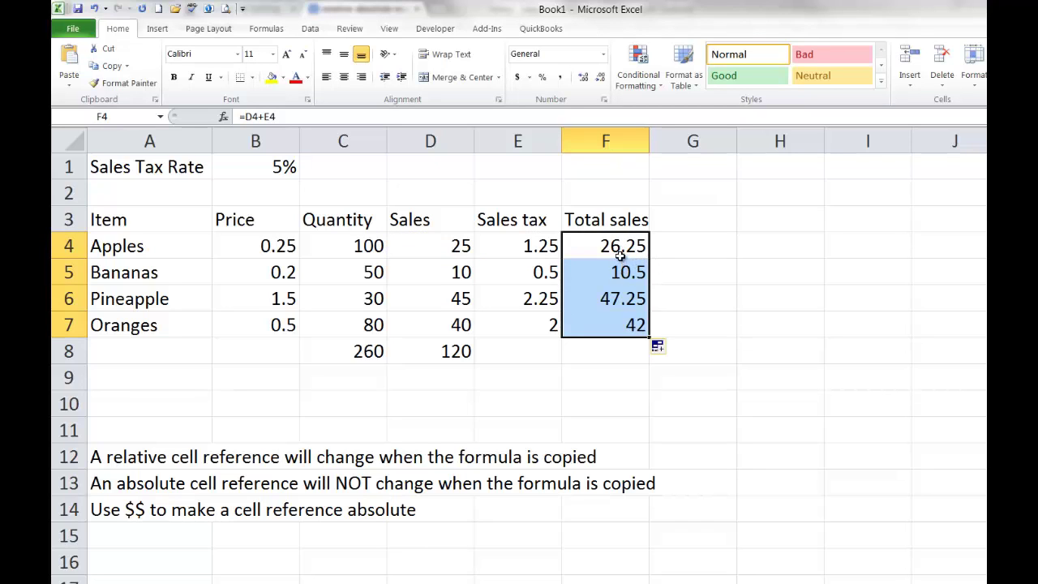
- Check the Total sales formulas from Apples to Oranges to see how their relative references differ from row to row
click(620, 255)
click(621, 274)
click(621, 299)
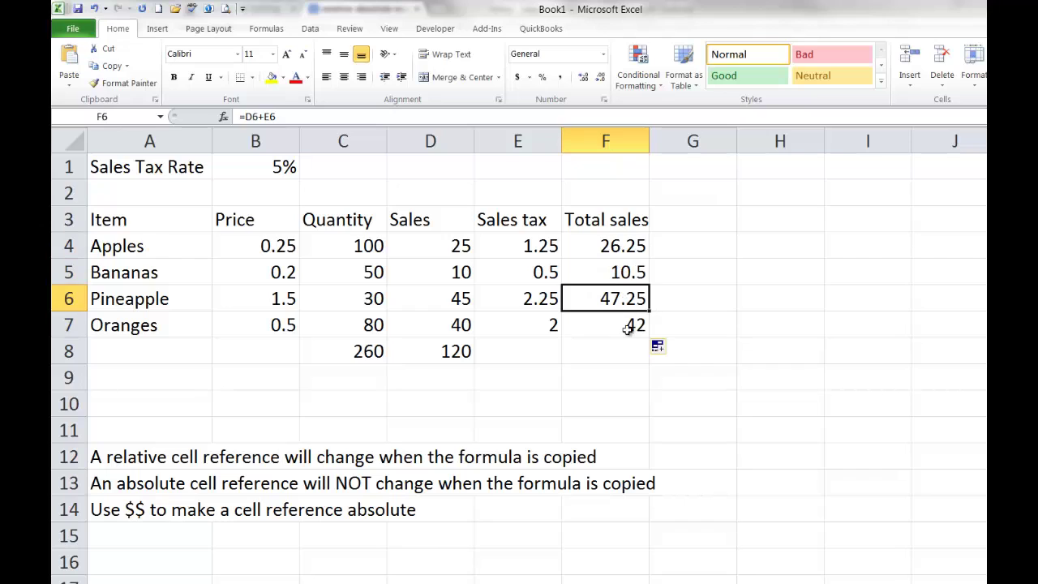
click(629, 326)
click(633, 298)
click(626, 272)
click(621, 247)
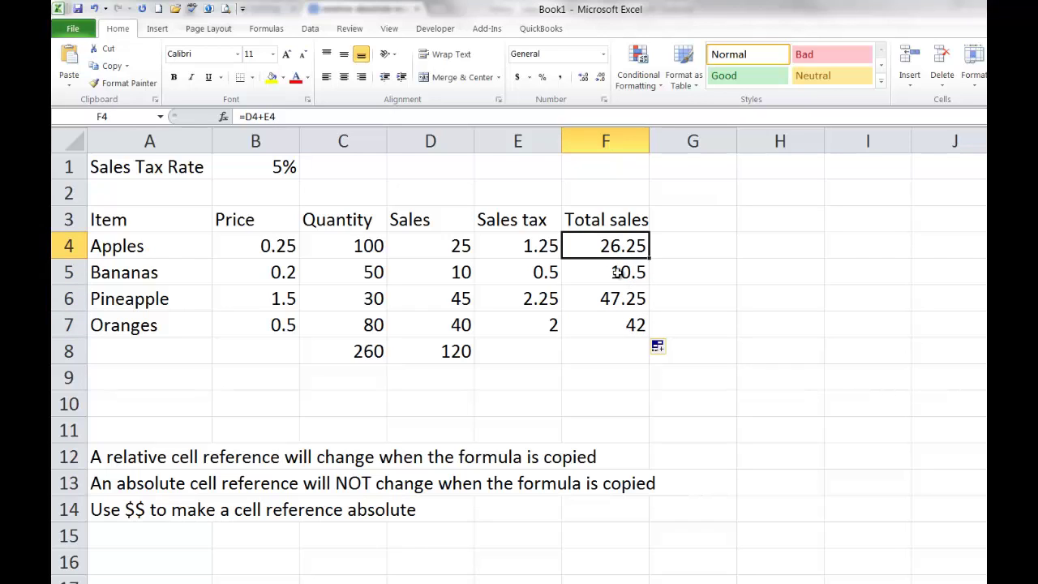
click(617, 272)
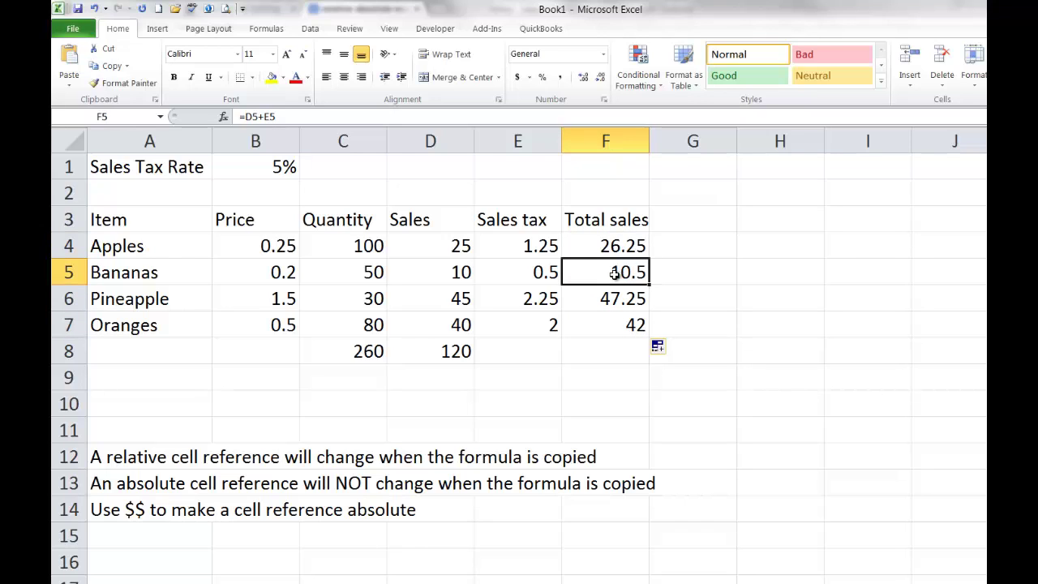
click(620, 301)
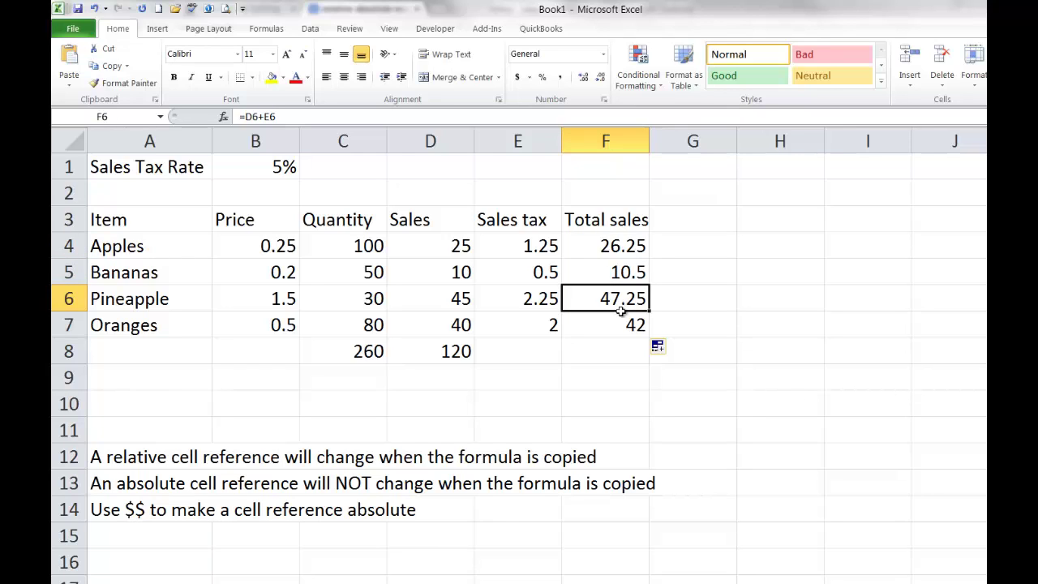
click(623, 324)
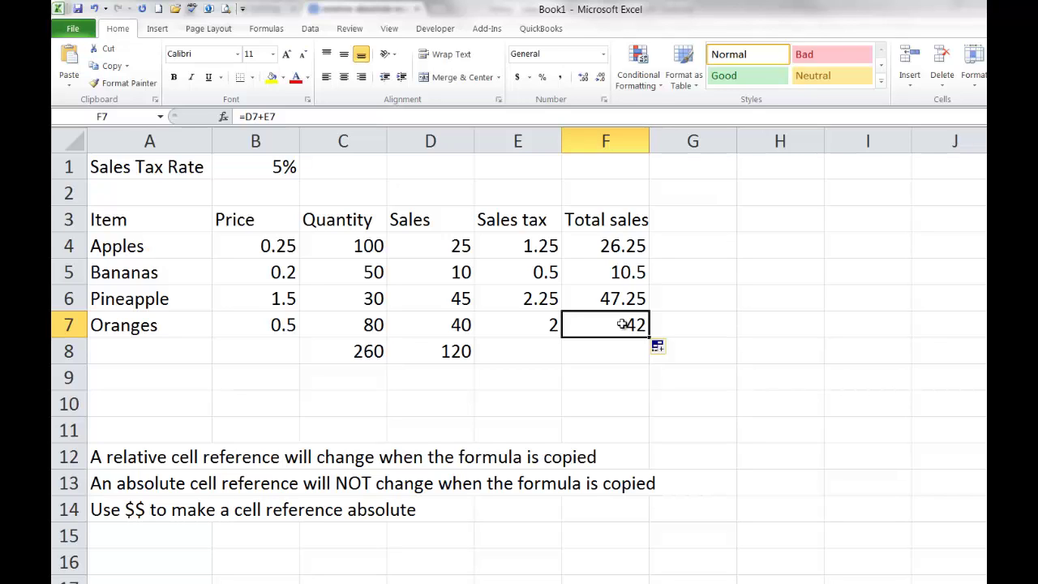
- Make the tax rate reference in E4 relative so the formula reads =D4*B1, and copy it down through E7
click(505, 236)
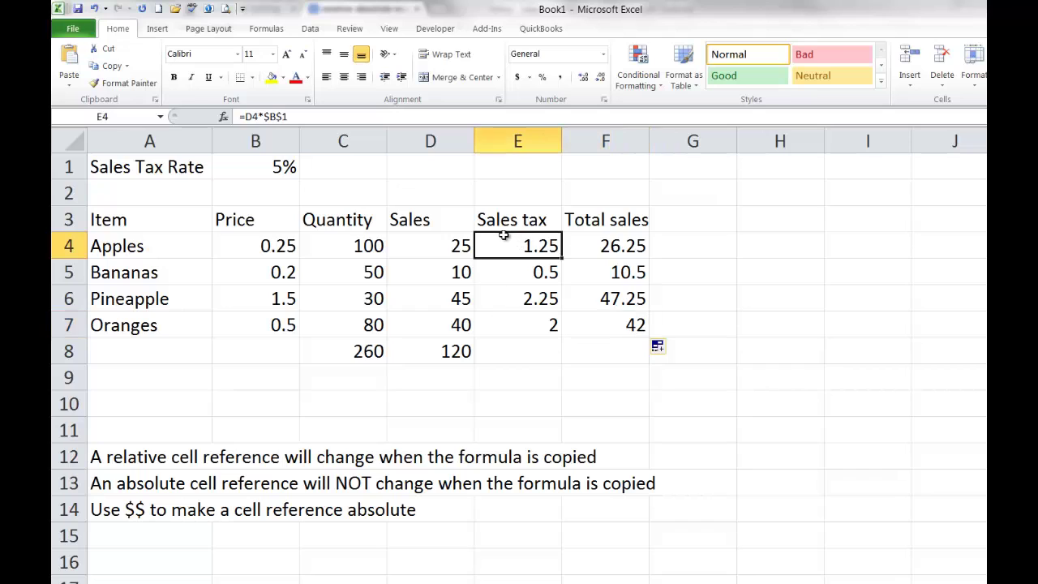
click(504, 276)
click(505, 305)
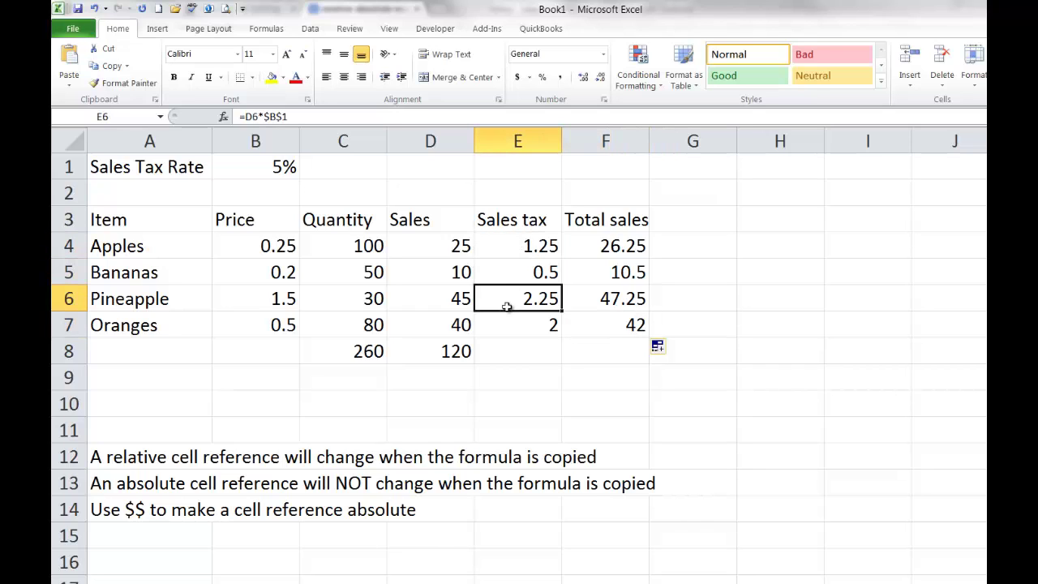
click(503, 251)
click(279, 117)
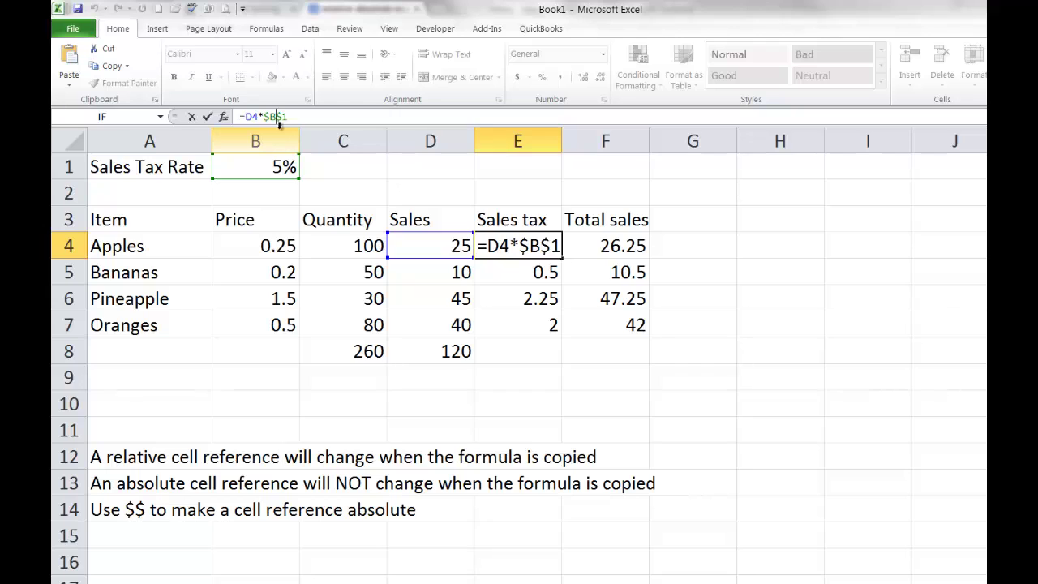
key(F4)
key(F4)
key(F4)
key(ctrl+Return)
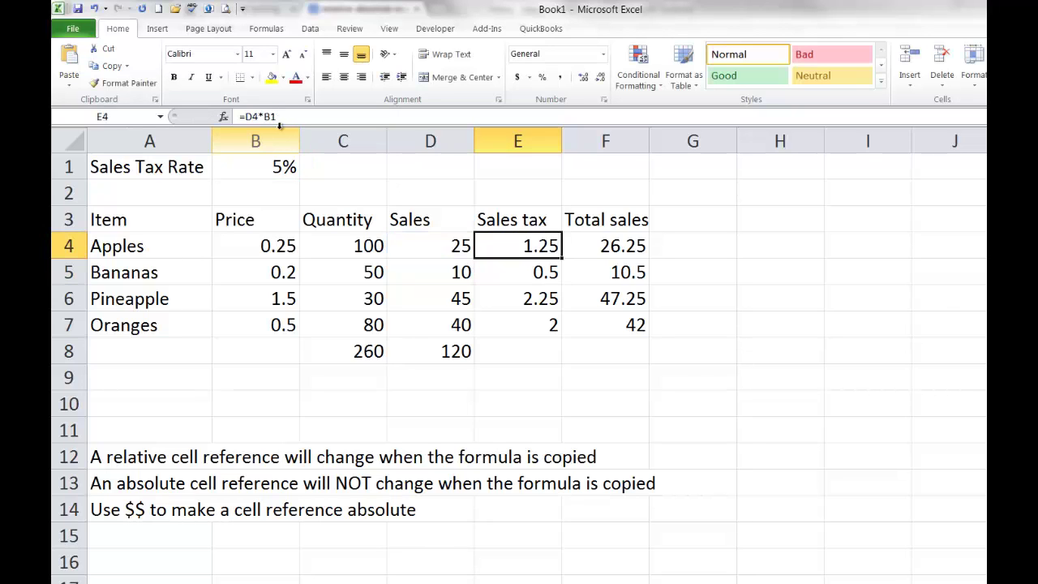
drag(560, 258, 561, 338)
- Correct the Bananas Sales tax formula in E5 manually so that it reads =D5*B1
click(542, 271)
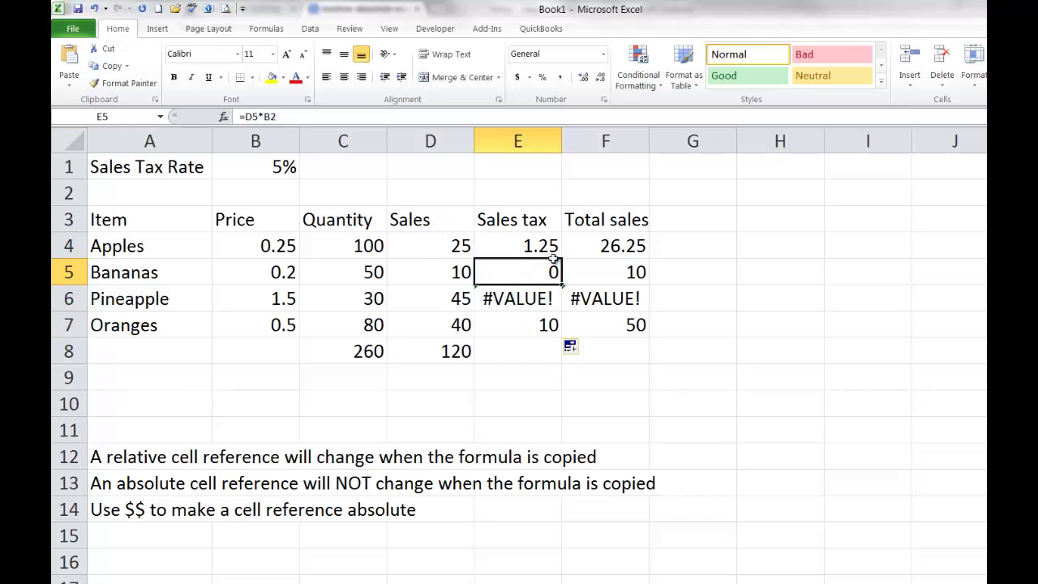
click(289, 117)
key(BackSpace)
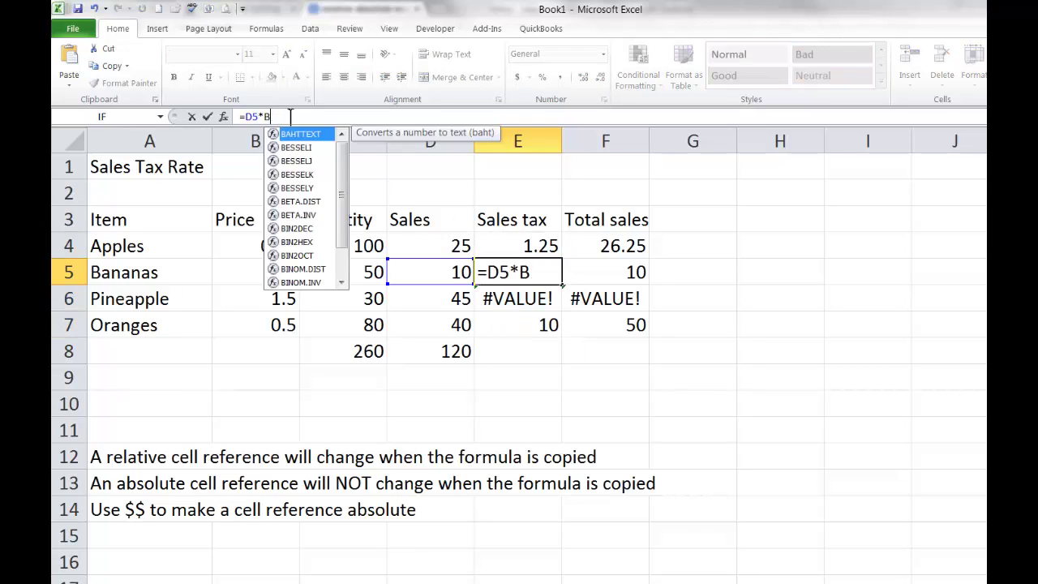
text(1)
key(Return)
key(Down)
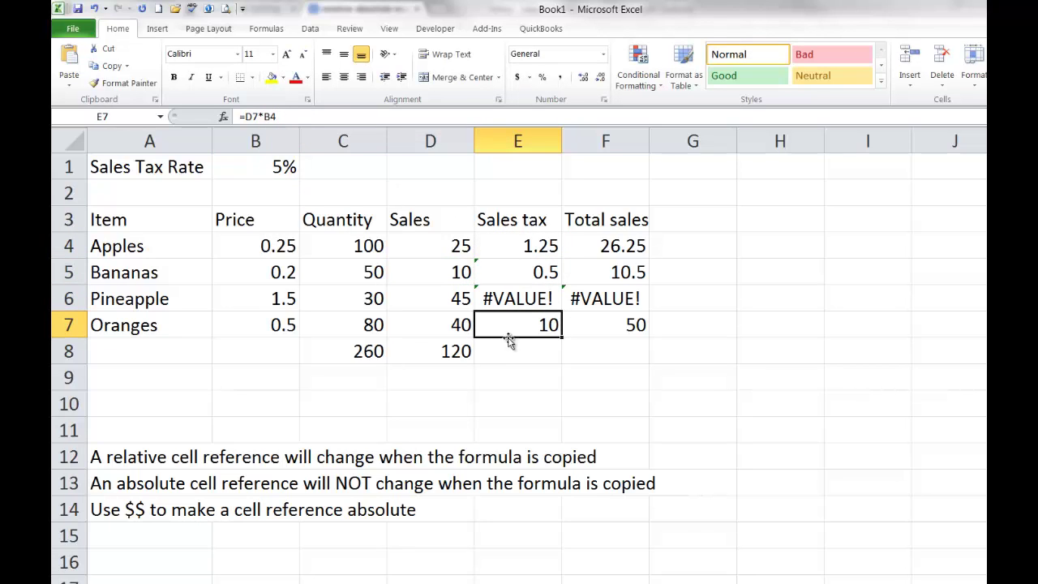
- Point the tax rate reference at B1 in the Pineapple and Oranges Sales tax formulas, giving =D6*B1 and =D7*B1
click(518, 302)
click(370, 117)
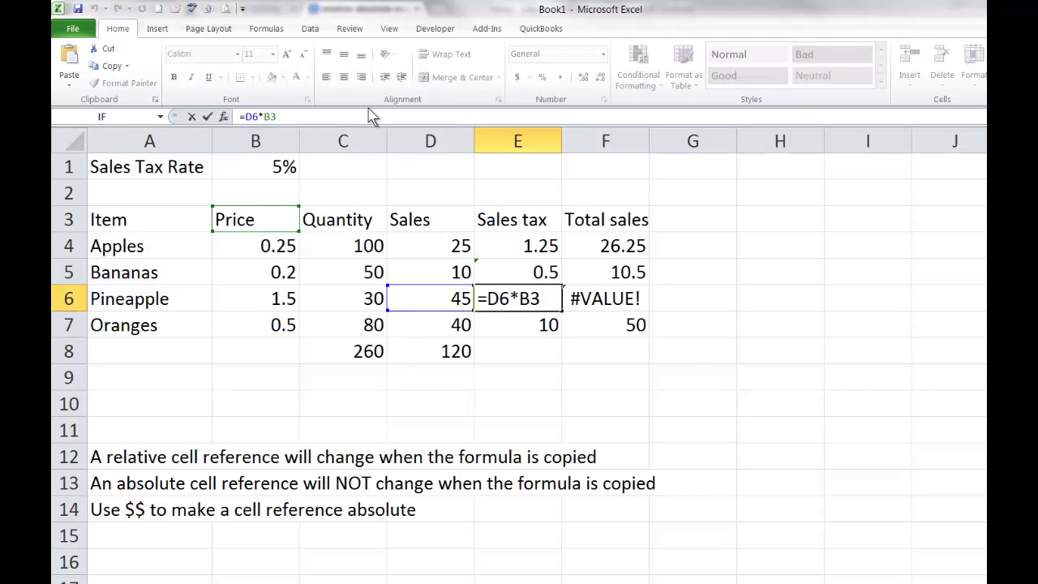
key(BackSpace)
text(1)
key(Return)
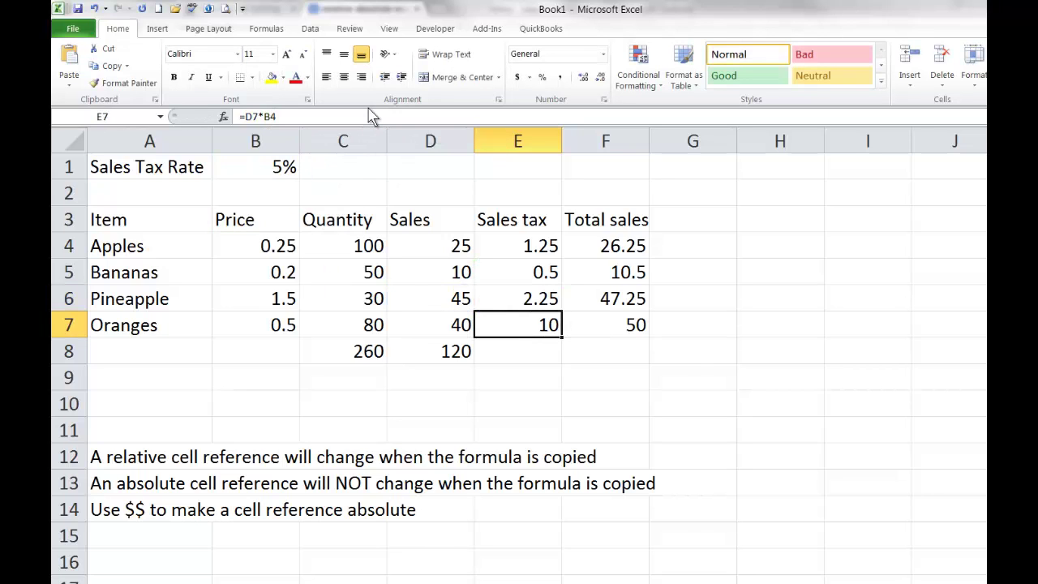
click(370, 117)
key(BackSpace)
text(1)
key(Return)
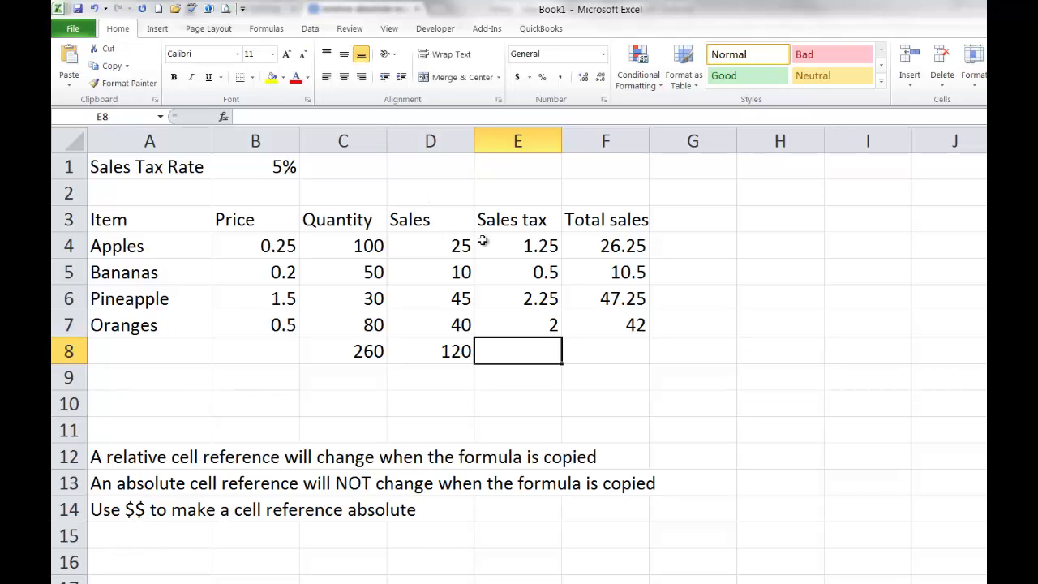
- Change the E4 formula back to =D4*$B$1 and copy it down through E7, checking the copied references
click(514, 246)
click(277, 119)
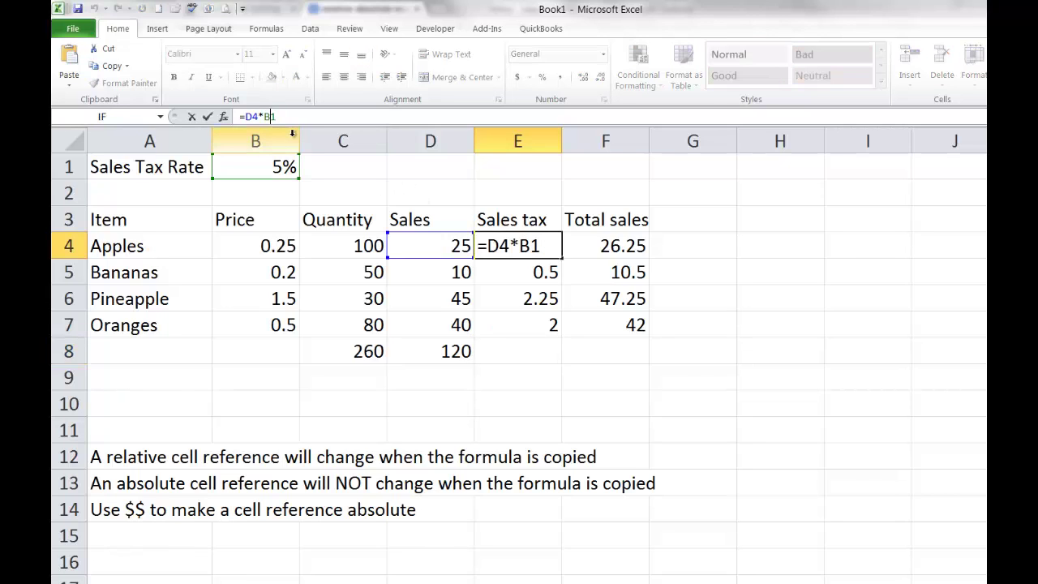
key(F4)
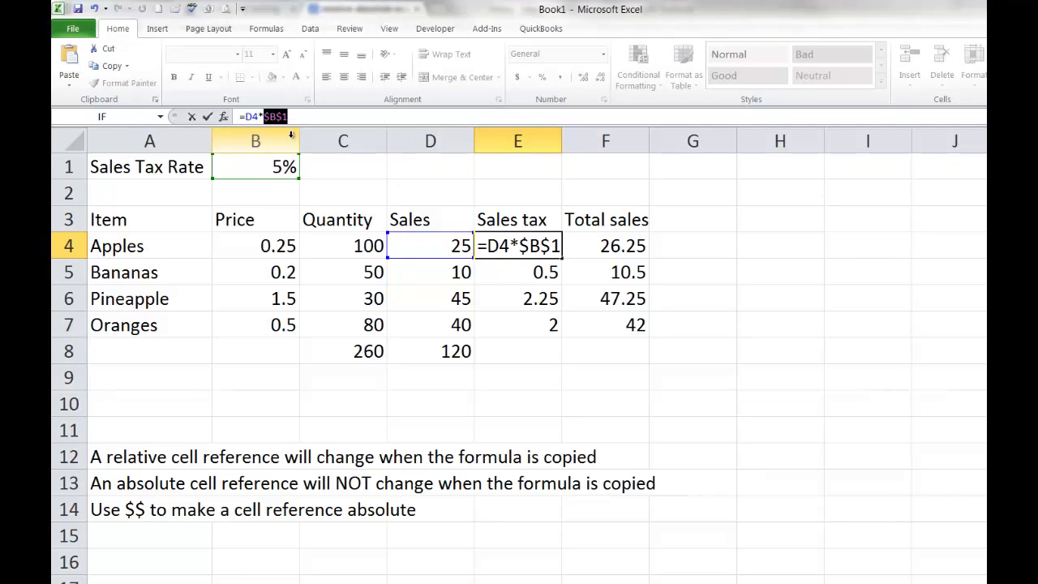
key(ctrl+Return)
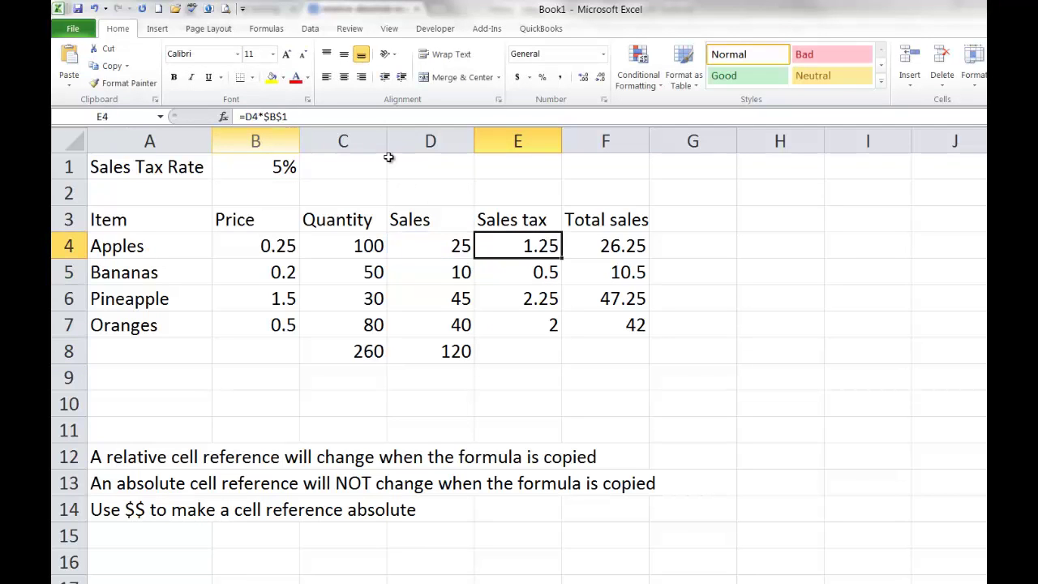
click(557, 264)
click(557, 252)
drag(561, 258, 566, 343)
click(537, 253)
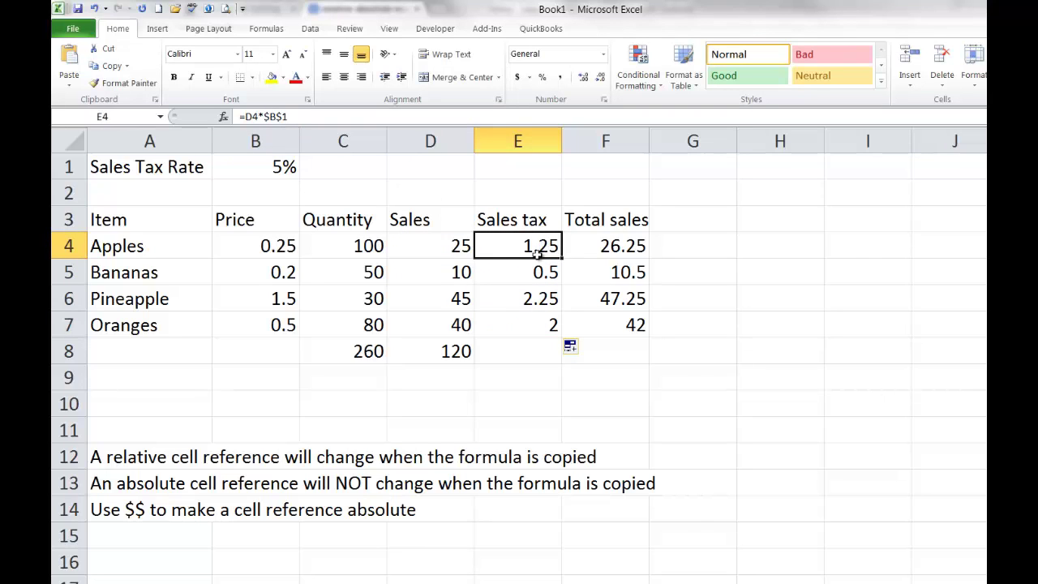
key(Down)
key(Down)
key(Down)
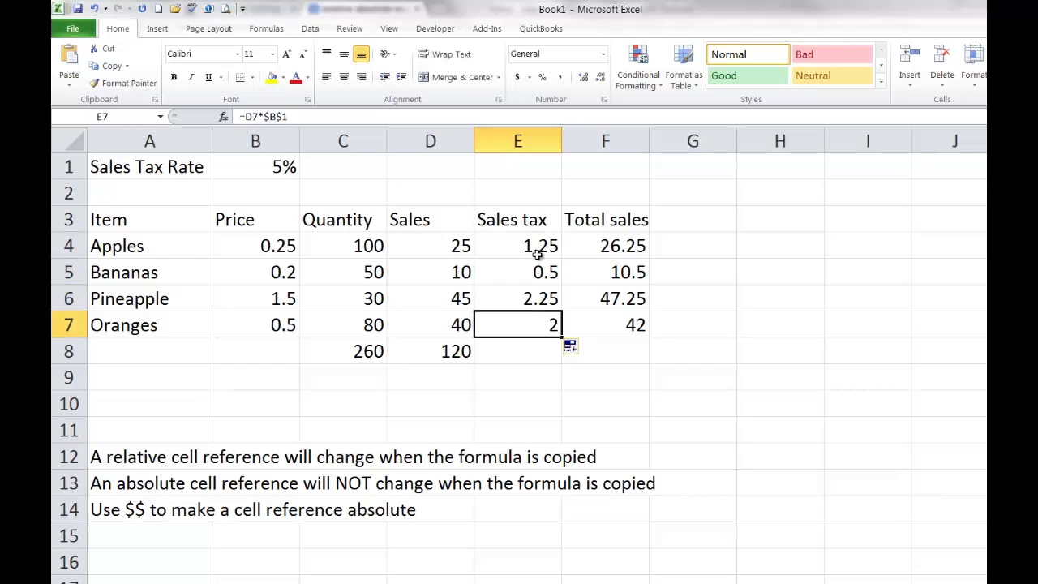
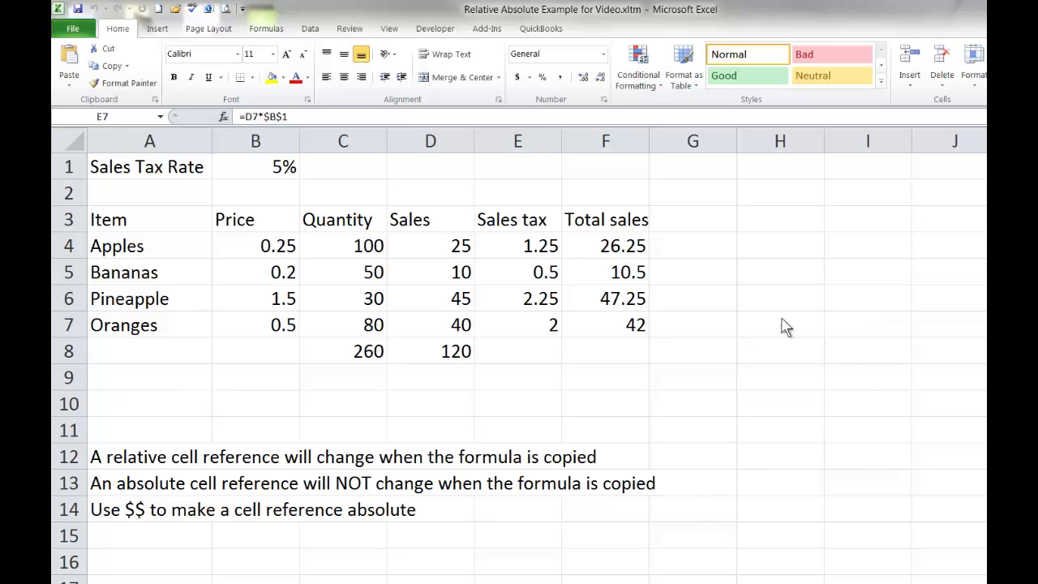
- Clear the Sales tax formulas for Bananas, Pineapple and Oranges in E5:E7
drag(536, 271, 532, 329)
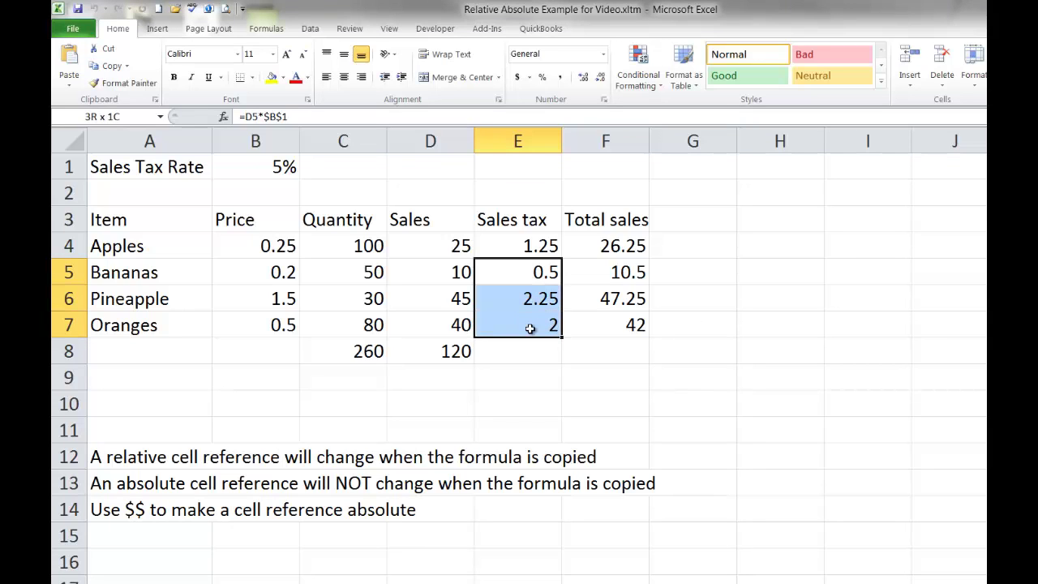
key(Delete)
- Remove the dollar signs from the E4 formula so it reads =D4*B1, and fill it down through E7
click(502, 245)
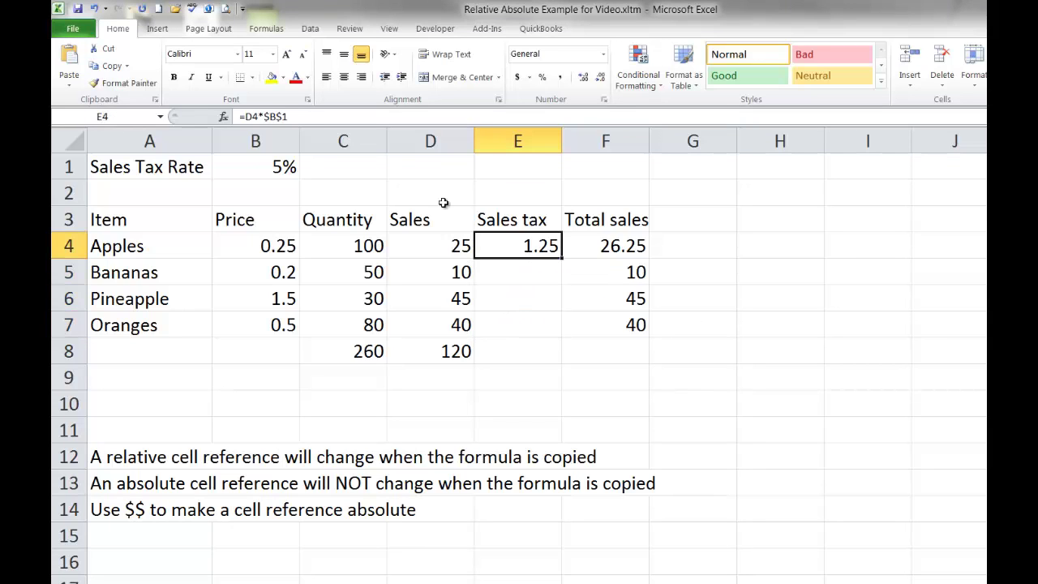
click(277, 116)
key(F4)
key(F4)
key(F4)
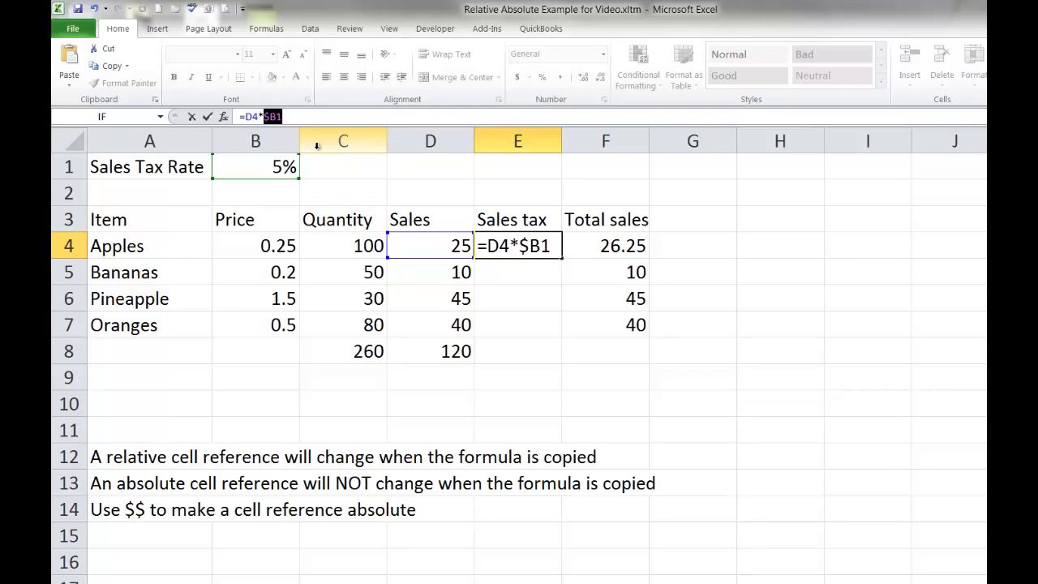
key(Return)
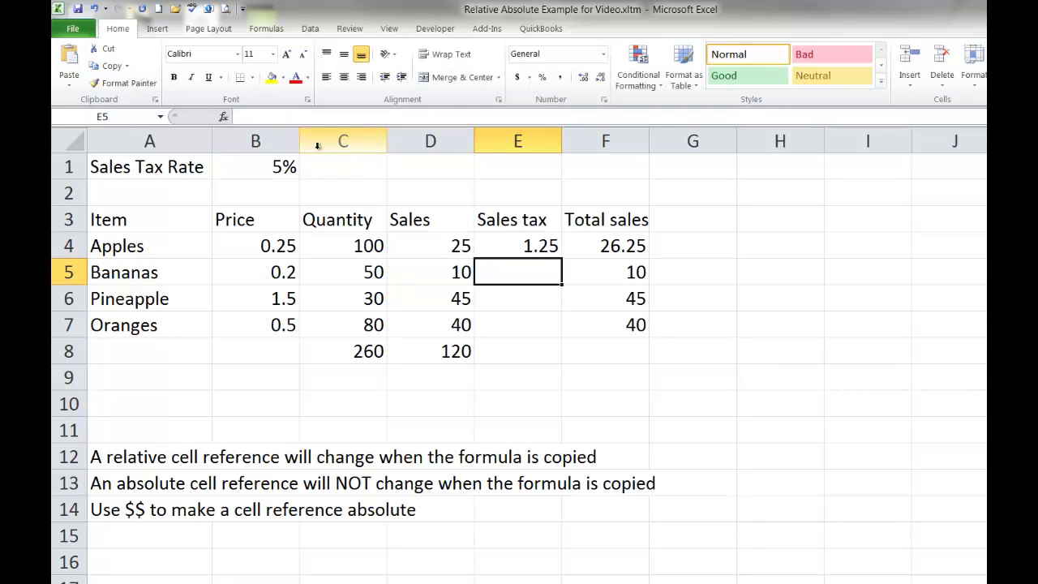
click(495, 247)
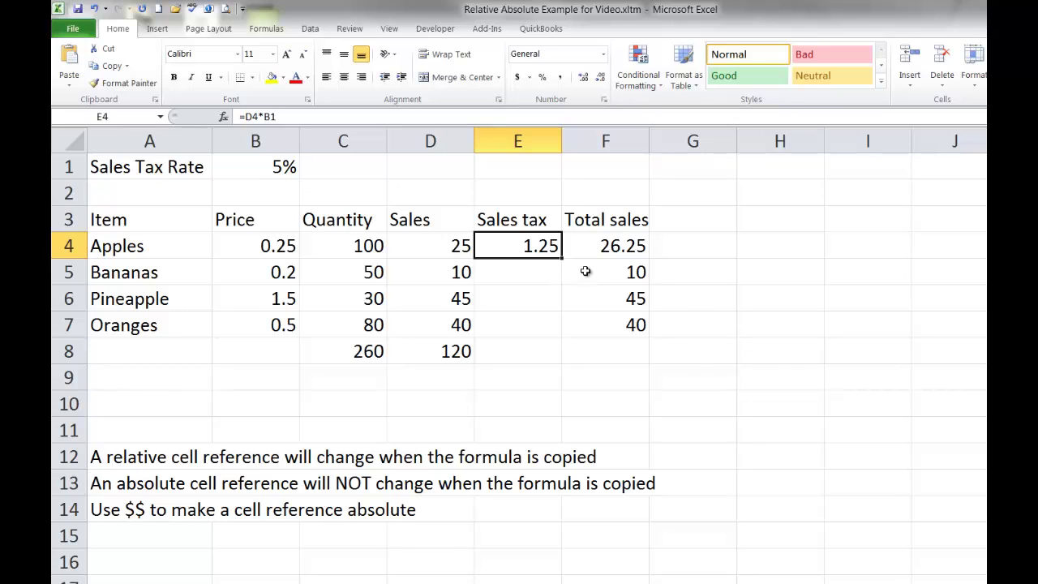
drag(561, 258, 546, 328)
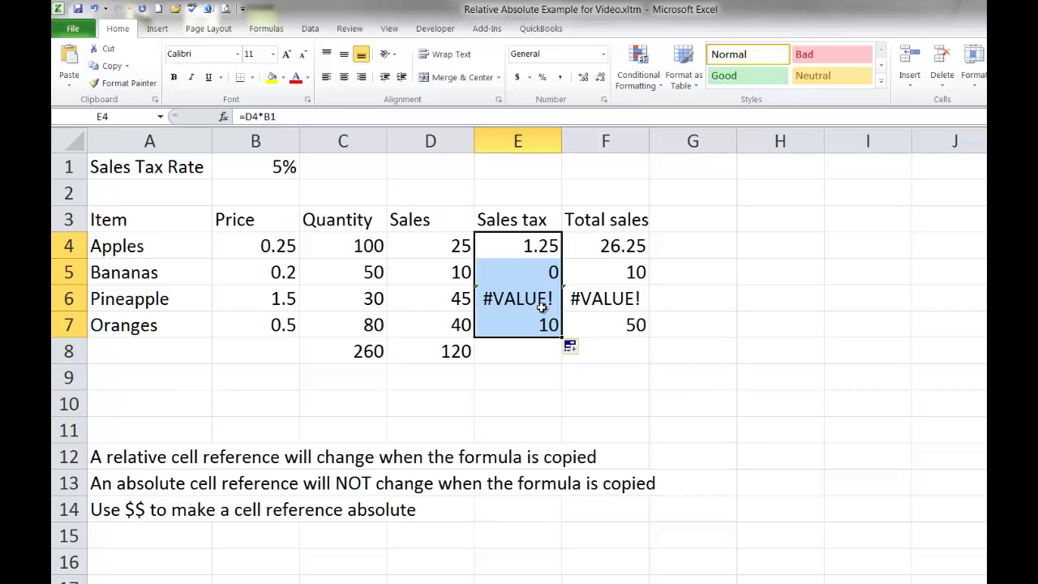
- Make the B1 reference in E4 absolute, =D4*$B$1, fill the formula down through E7 and check each copied formula
click(520, 247)
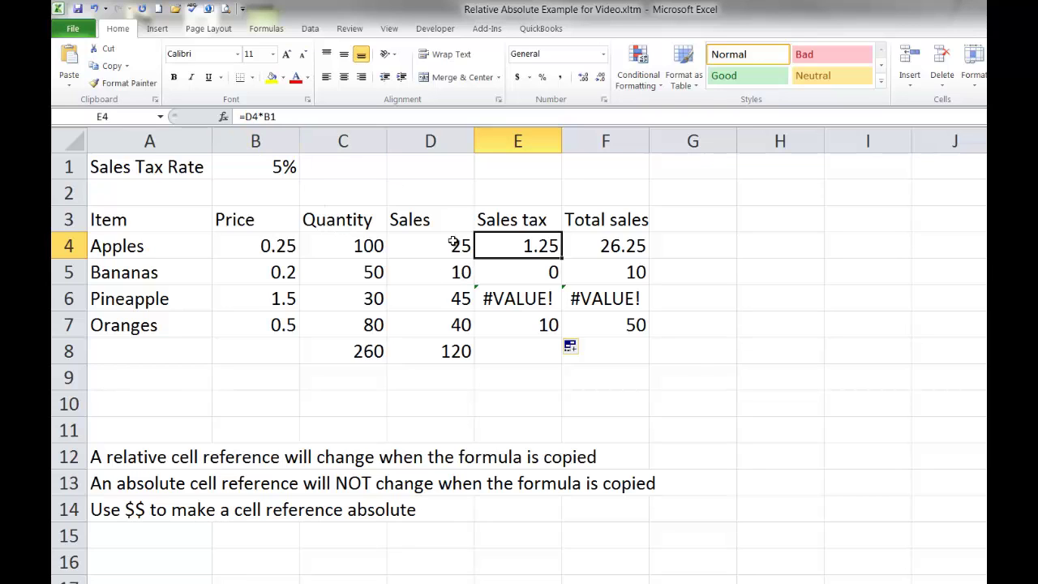
key(F2)
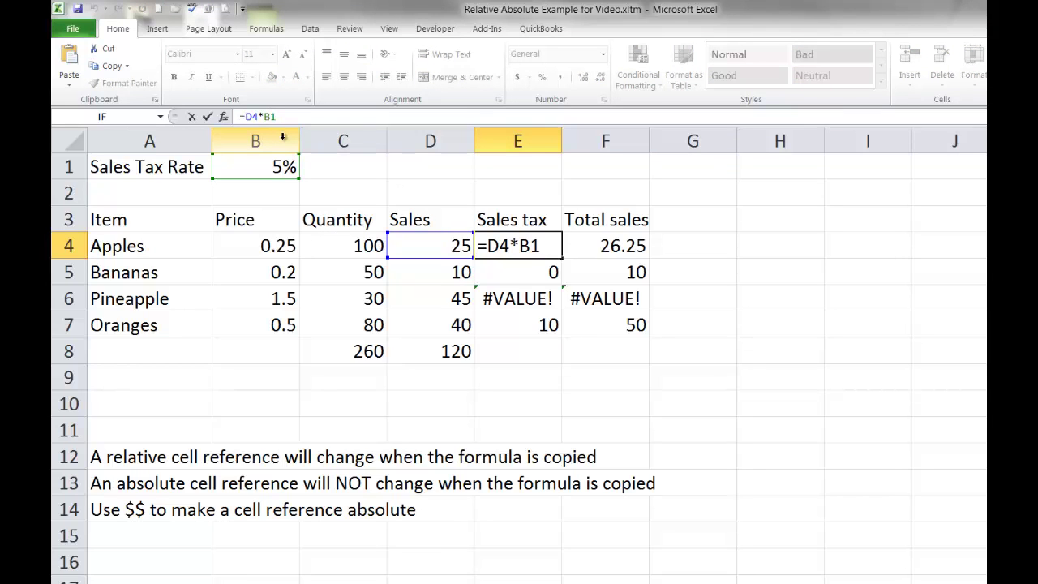
key(F4)
key(Return)
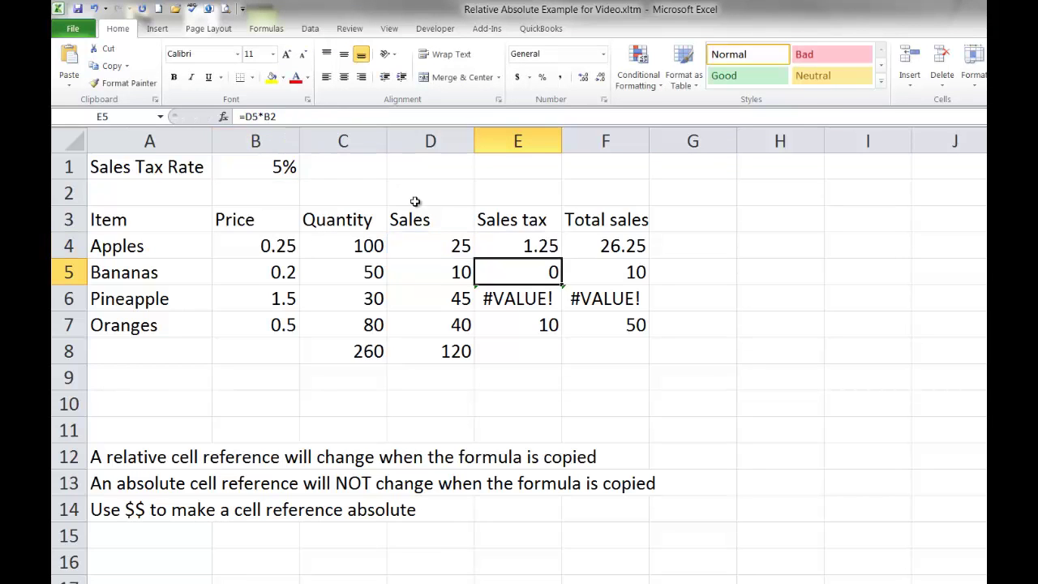
click(549, 246)
double_click(562, 256)
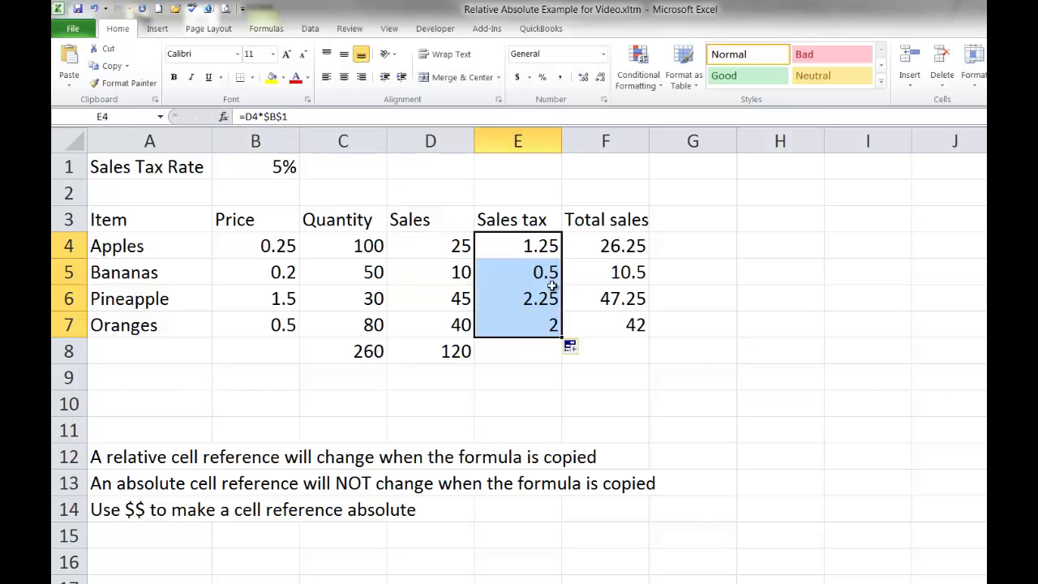
click(529, 243)
click(532, 274)
click(543, 304)
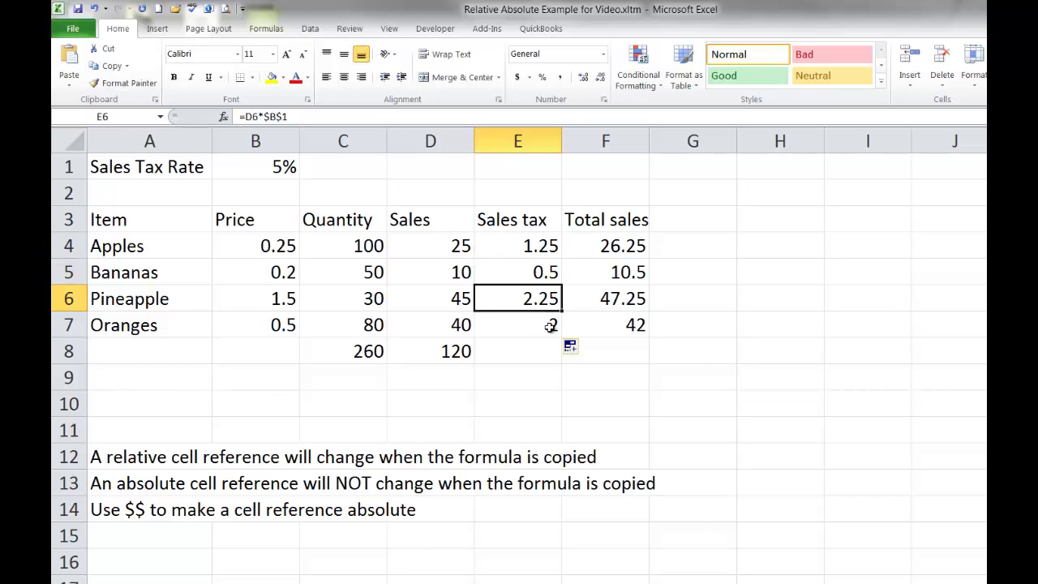
click(547, 328)
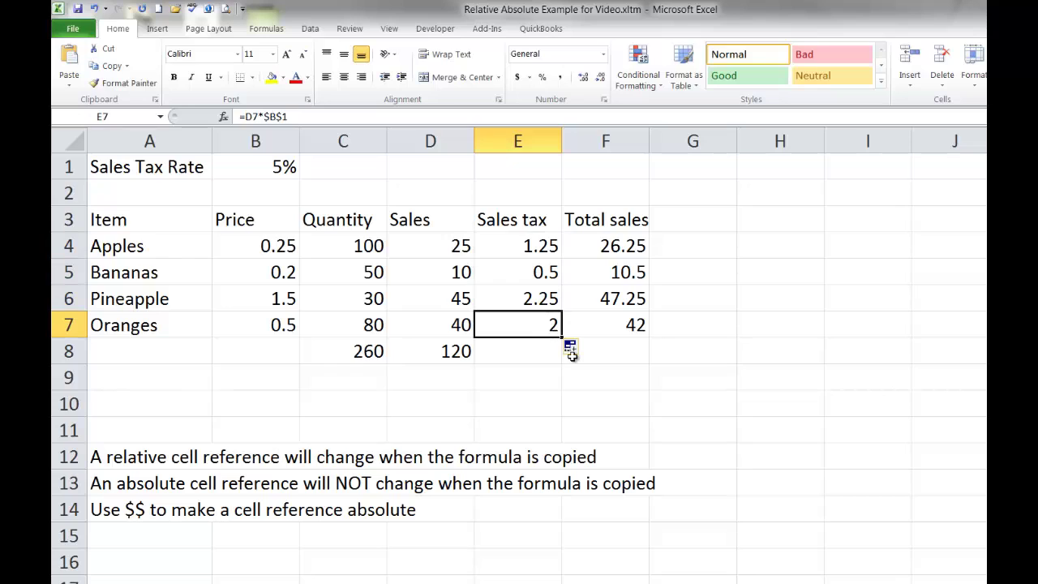